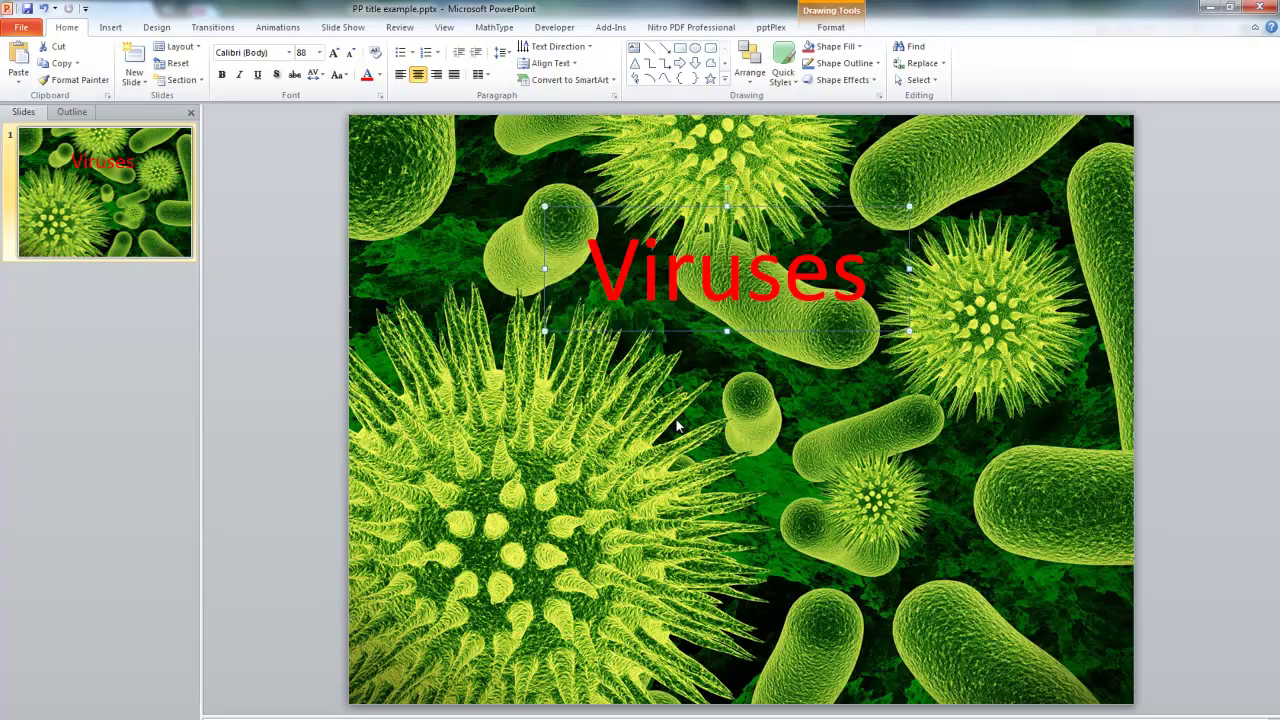
Highlight the word 'Viruses' in the title box
left_click(591, 258)
left_click_drag(588, 257, 868, 274)
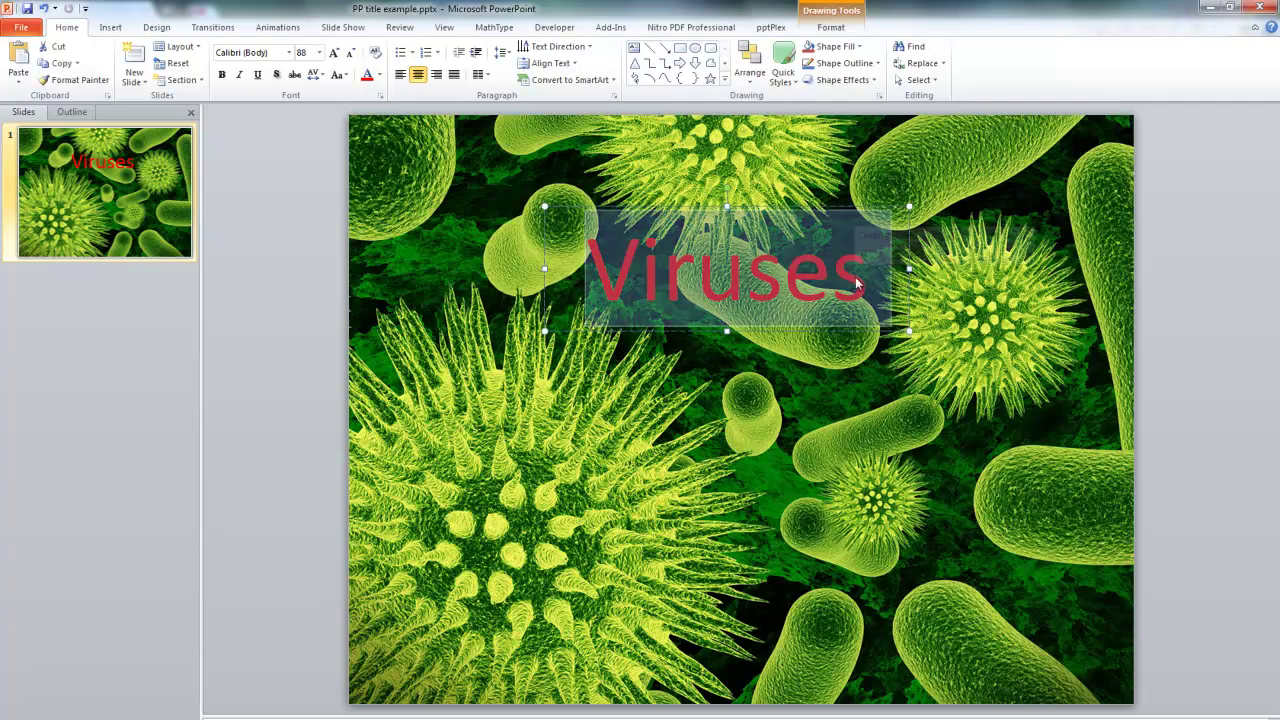
Apply a white glow text effect to the 'Viruses' title
left_click(831, 28)
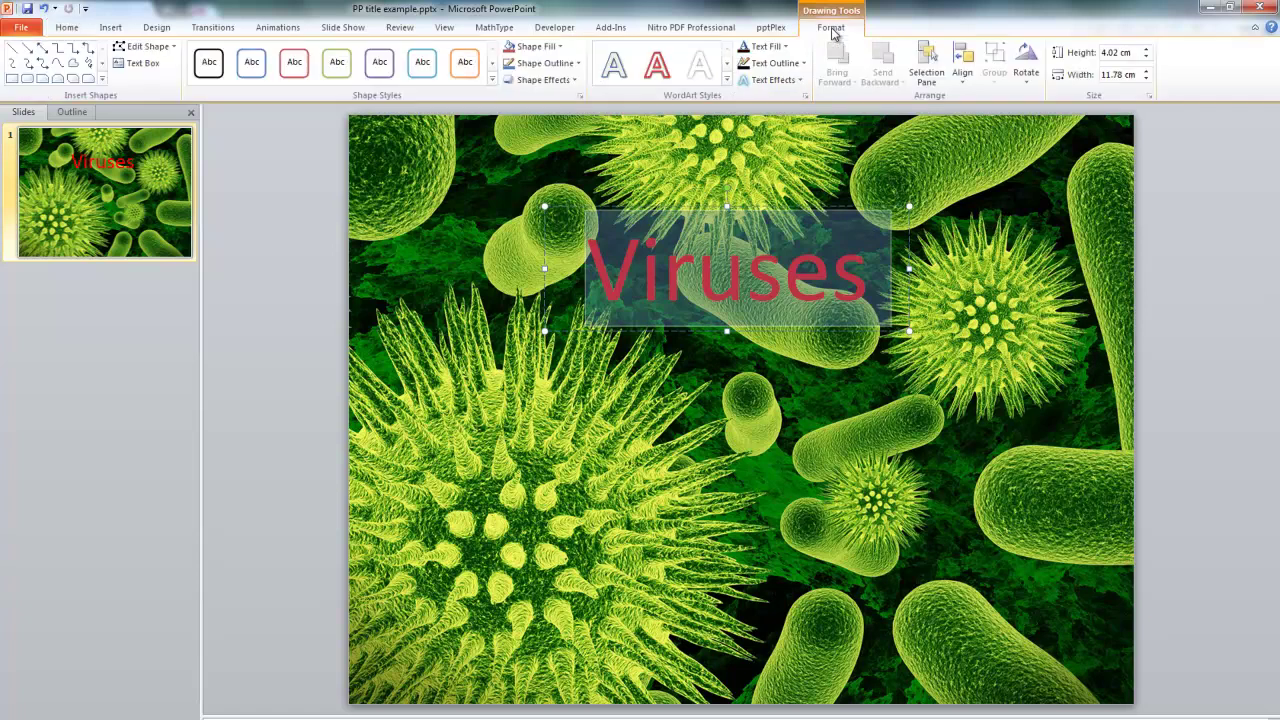
left_click(799, 81)
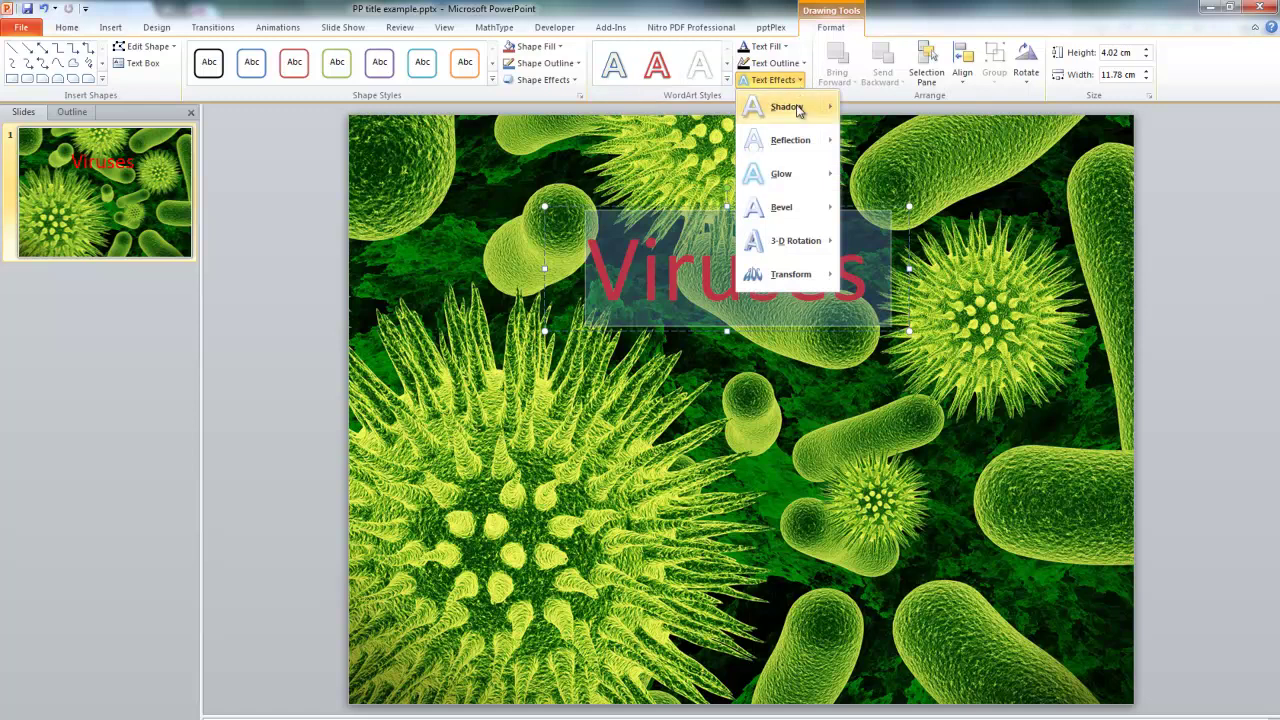
mouse_move(811, 180)
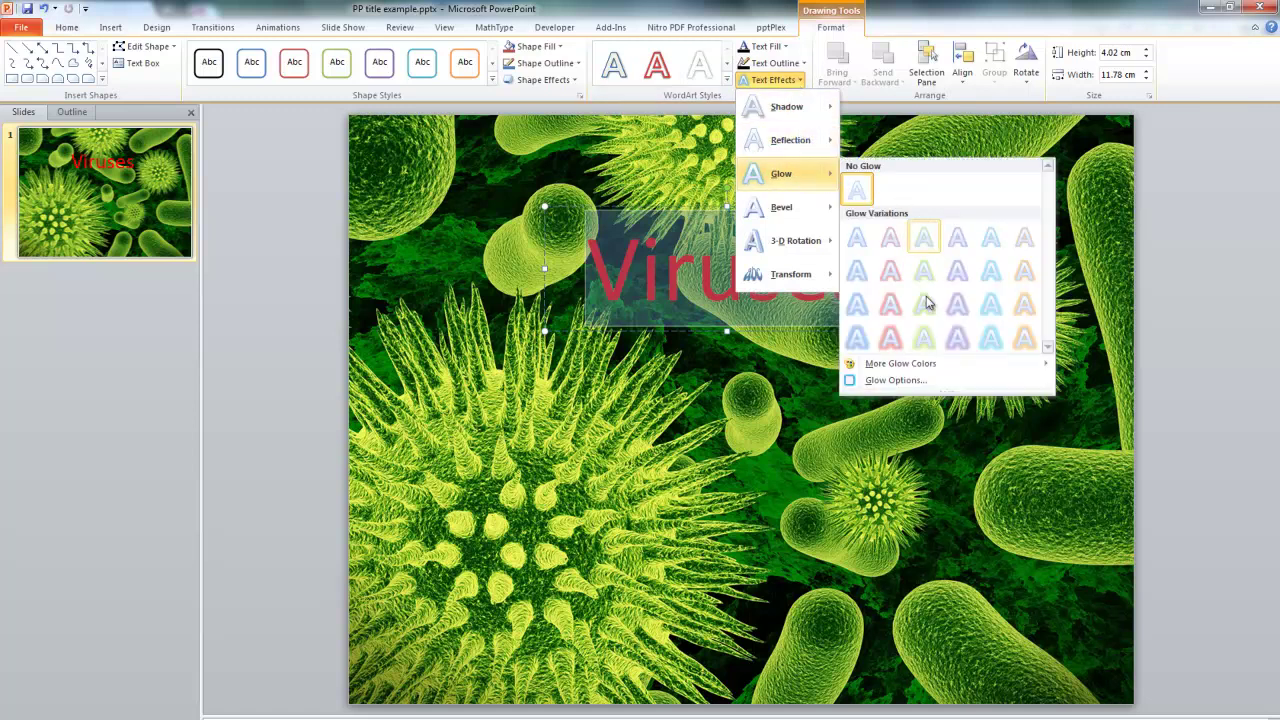
mouse_move(908, 367)
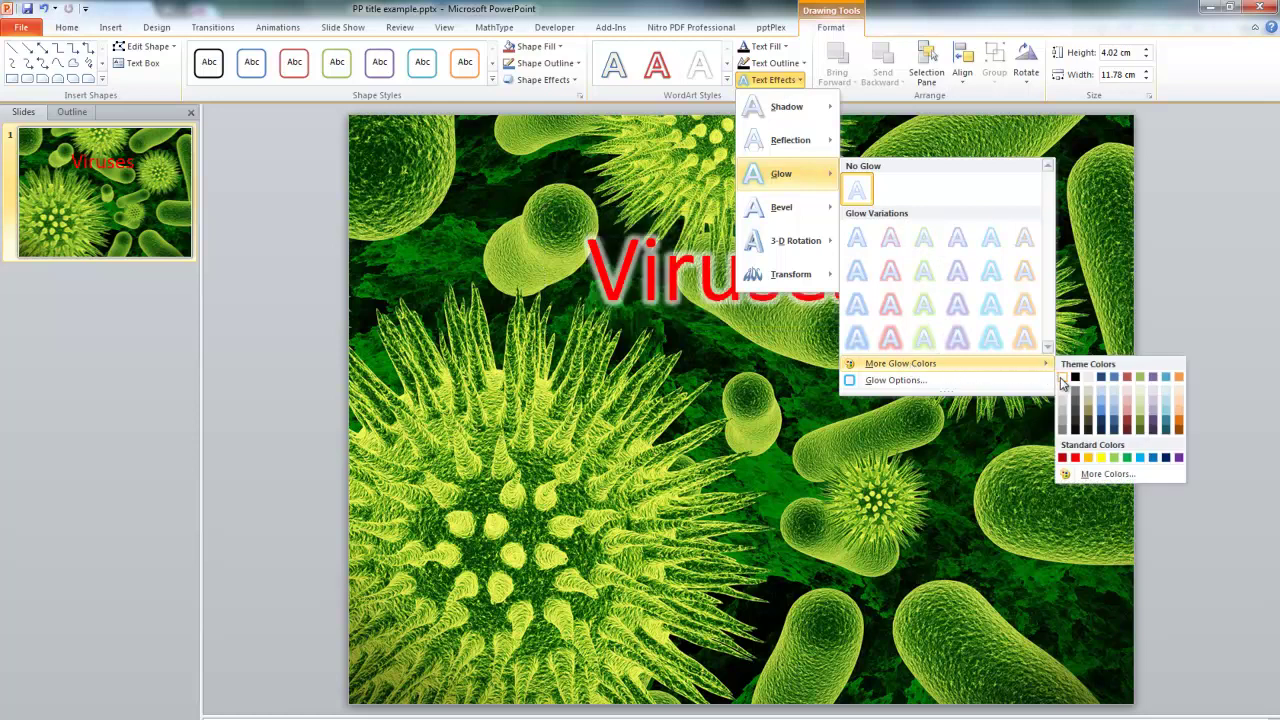
left_click(1062, 377)
left_click(876, 398)
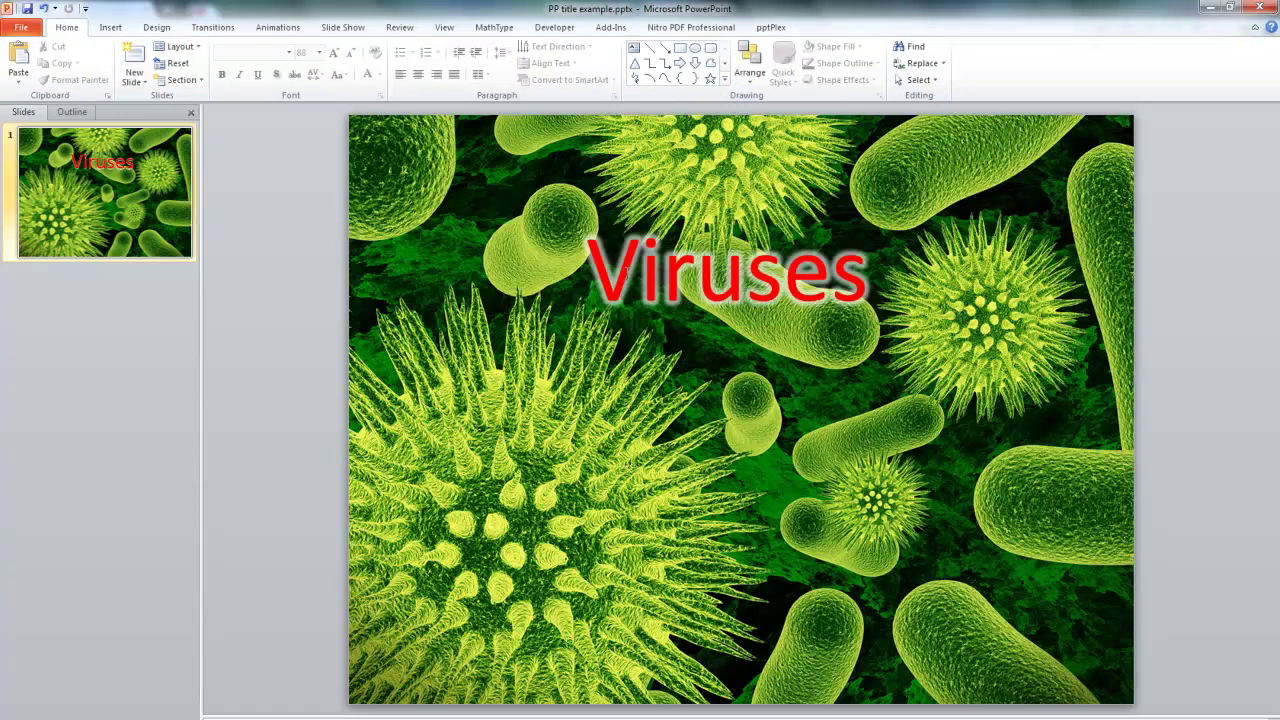
Reselect the title text and bring up the detailed Glow settings
left_click(586, 270)
left_click_drag(586, 270, 866, 285)
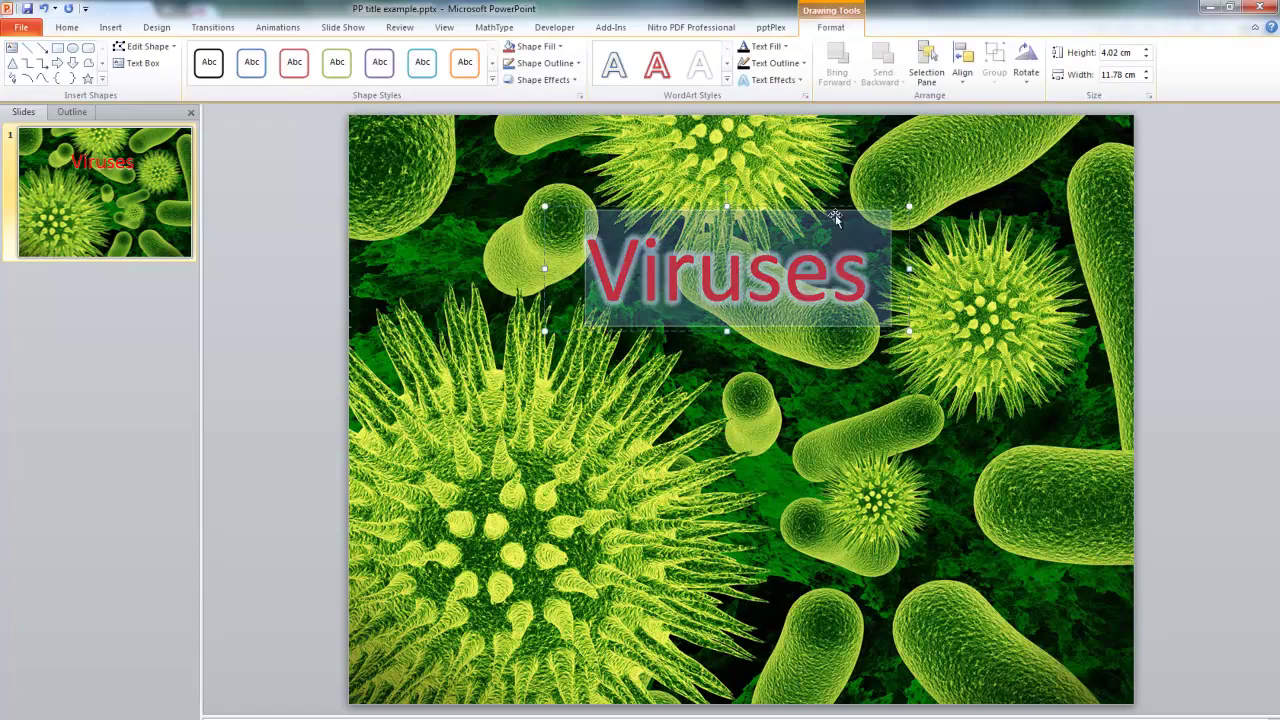
left_click(800, 78)
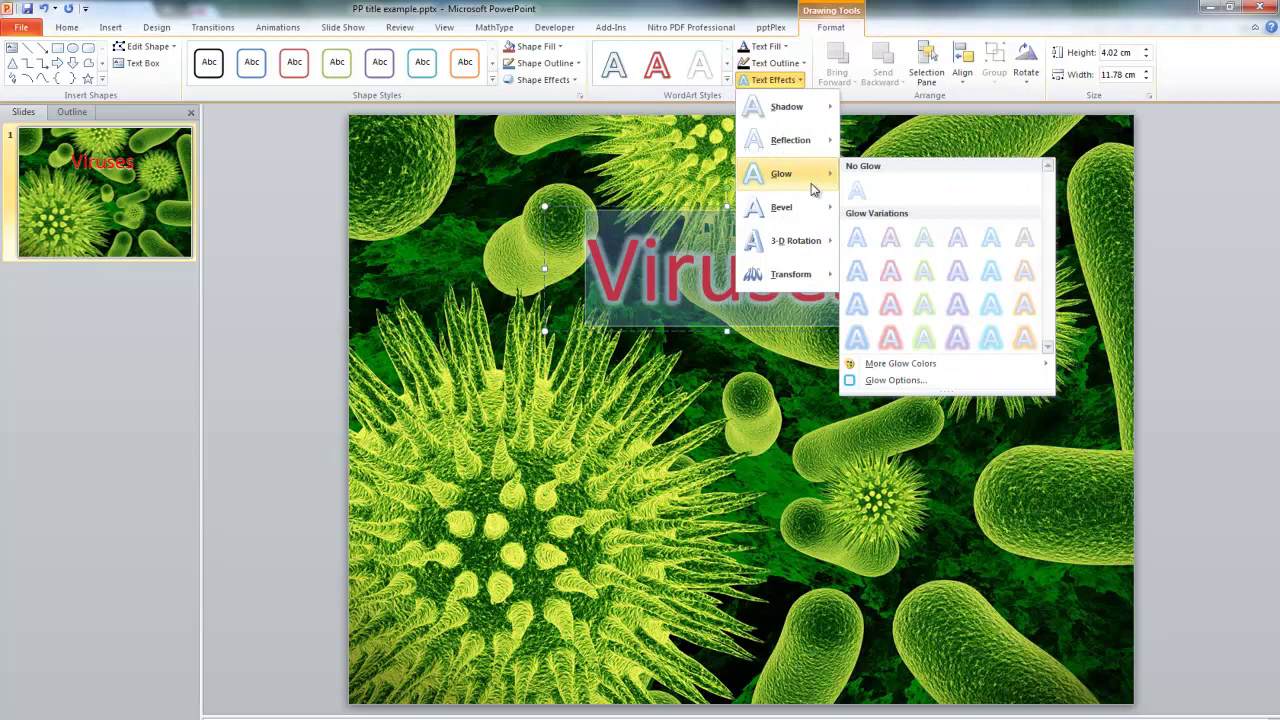
left_click(900, 380)
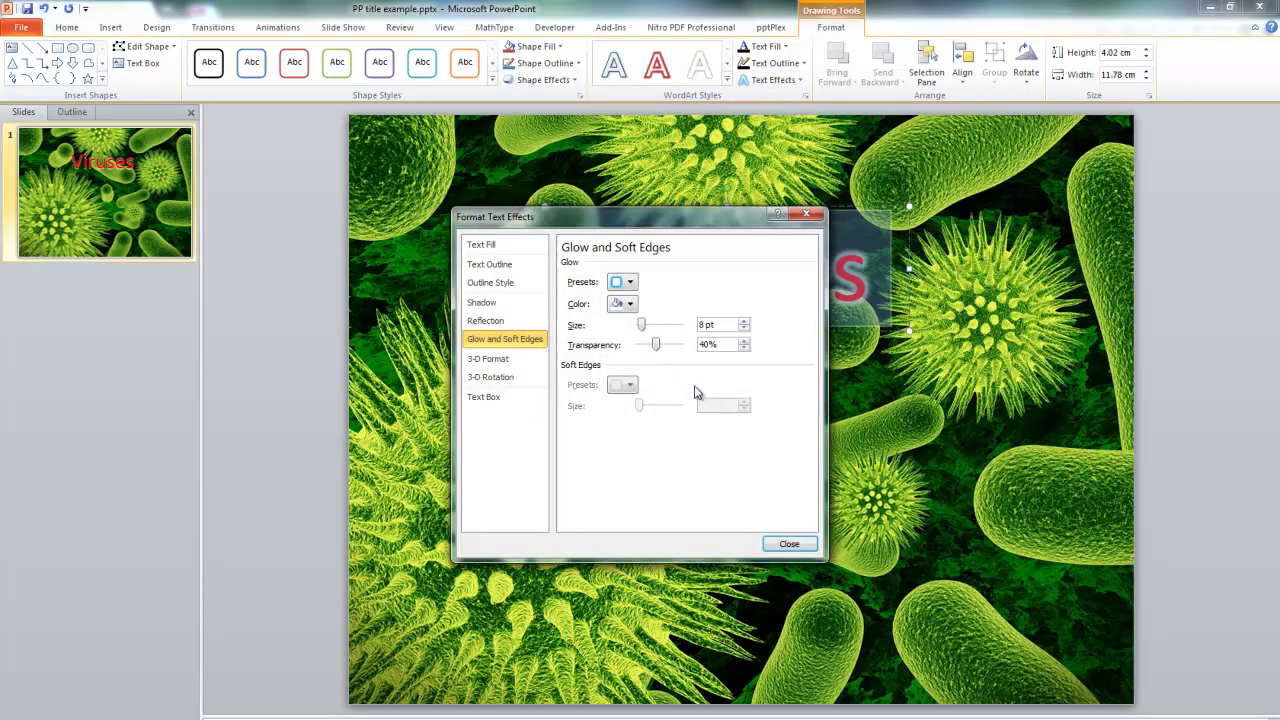
Set the title's glow size to 27 pt with 0% transparency
left_click_drag(656, 212, 385, 181)
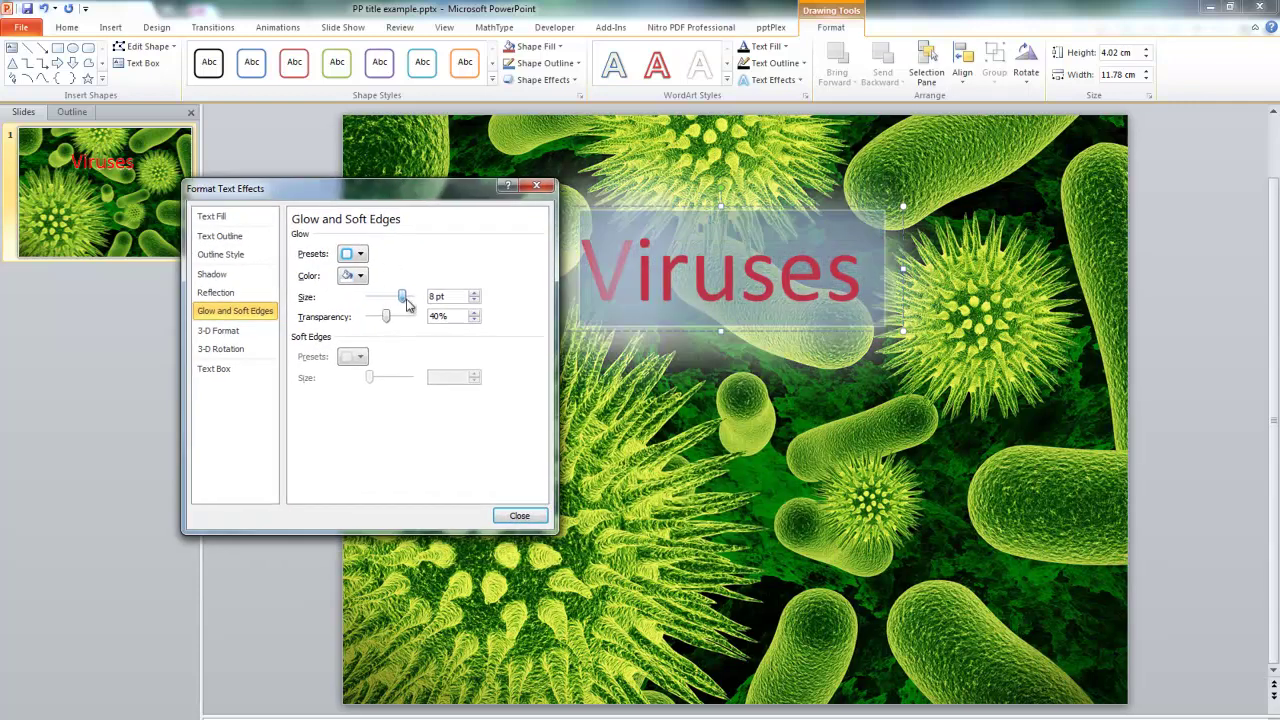
mouse_move(407, 304)
left_mouse_down()
mouse_move(369, 303)
mouse_move(388, 305)
left_mouse_up()
left_click(713, 368)
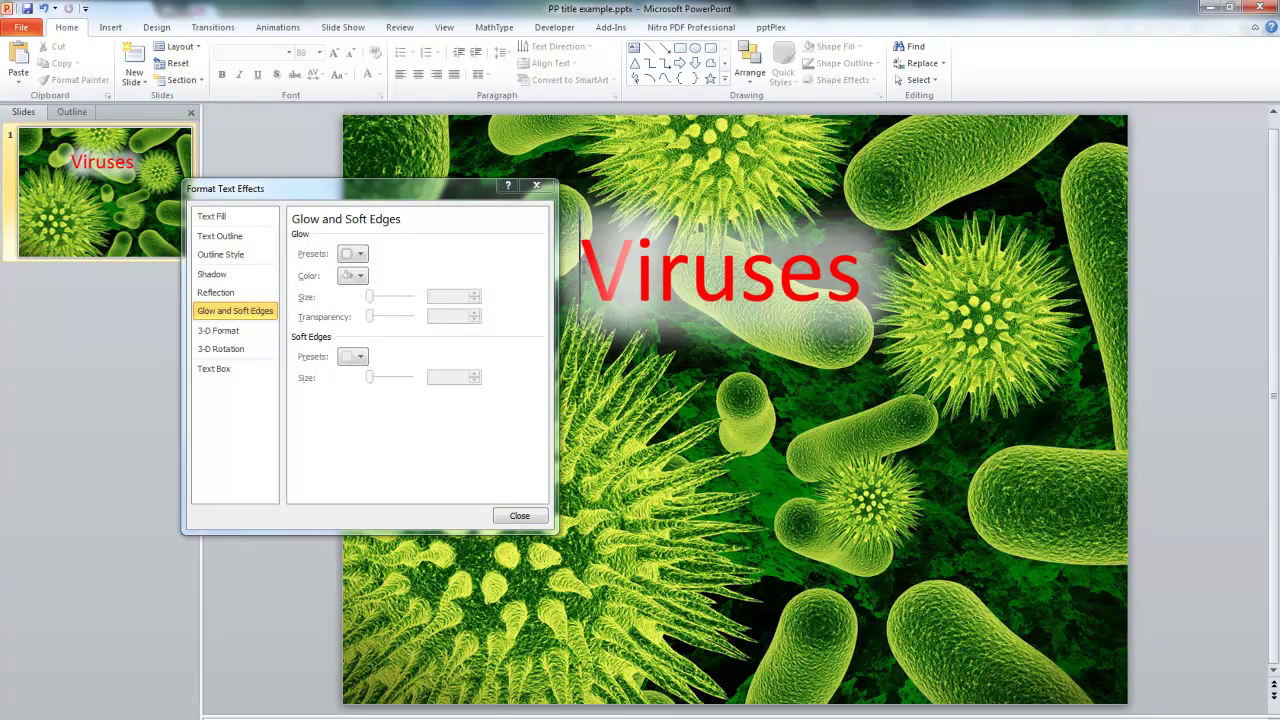
left_click(585, 268)
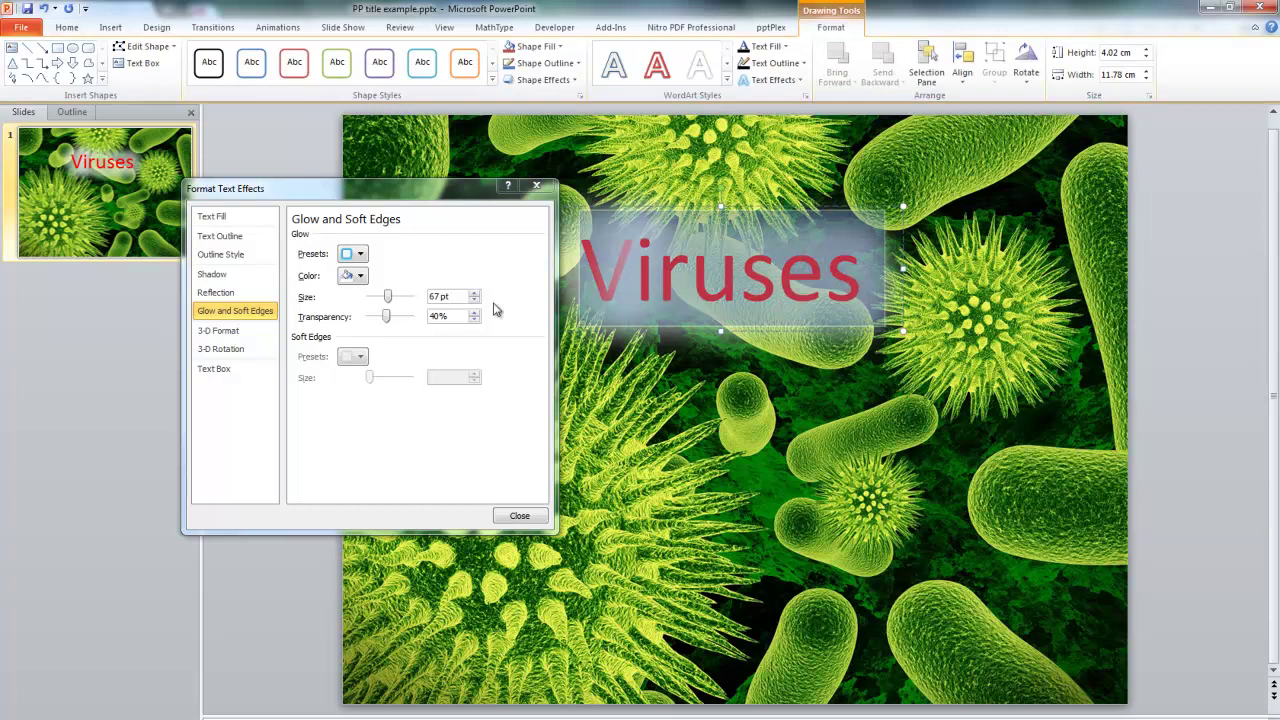
left_click_drag(388, 297, 360, 322)
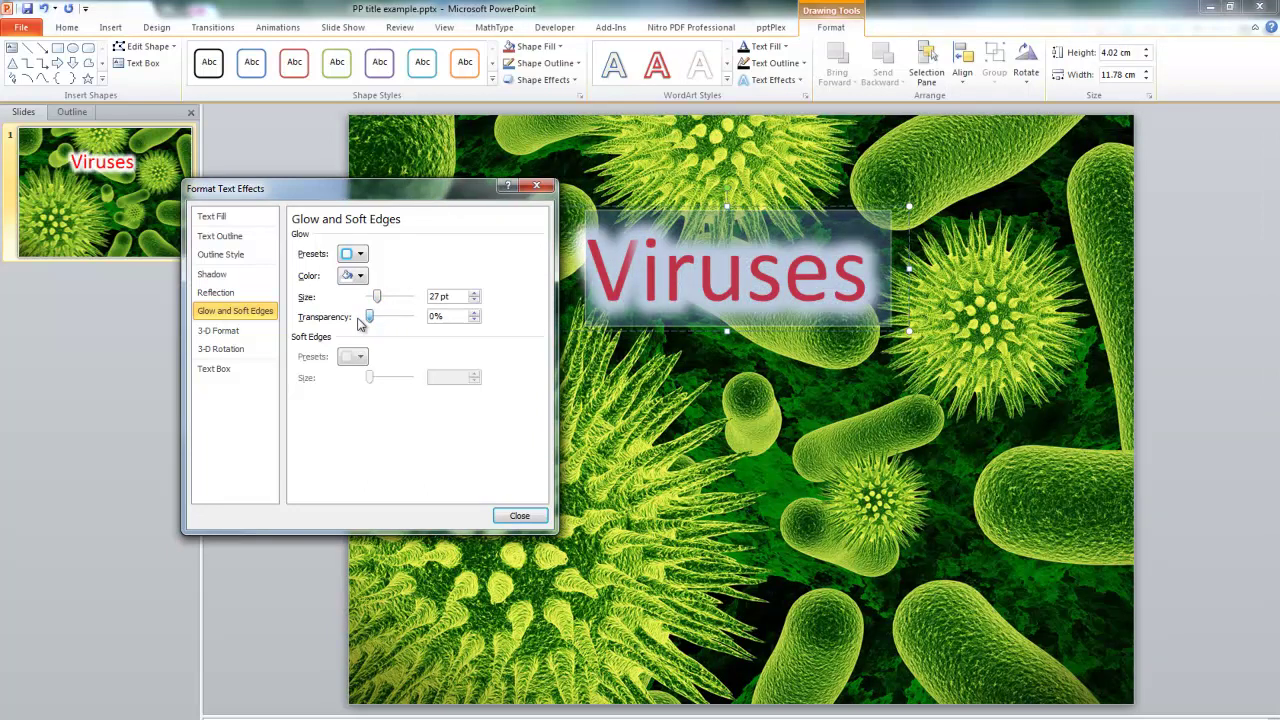
left_click(514, 516)
left_click(632, 432)
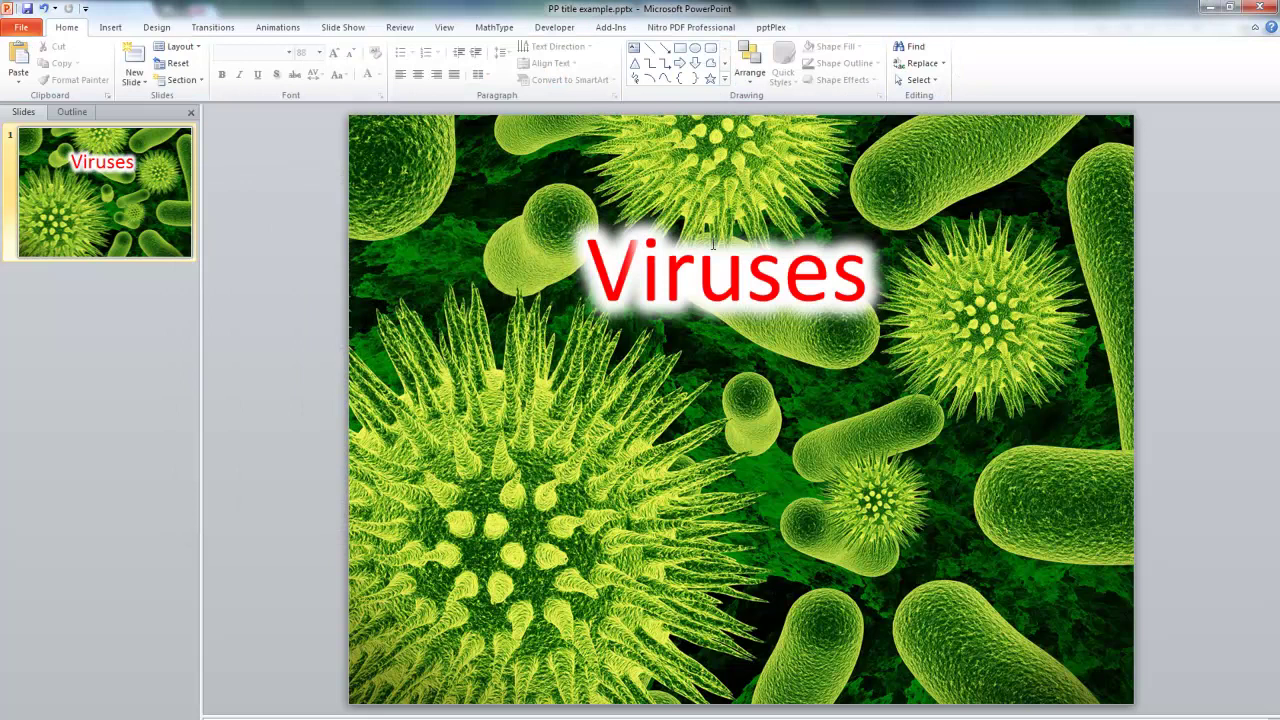
Undo the glow and reselect the 'Viruses' title box
left_click(669, 297)
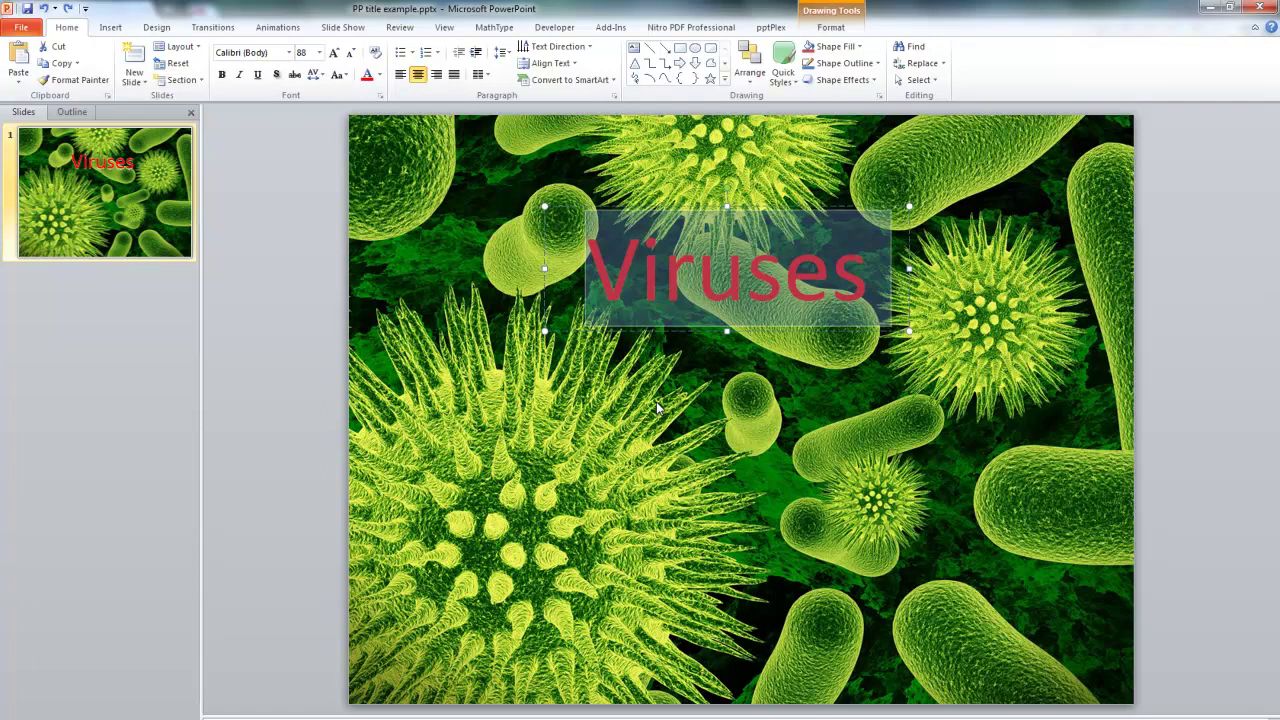
left_click(657, 406)
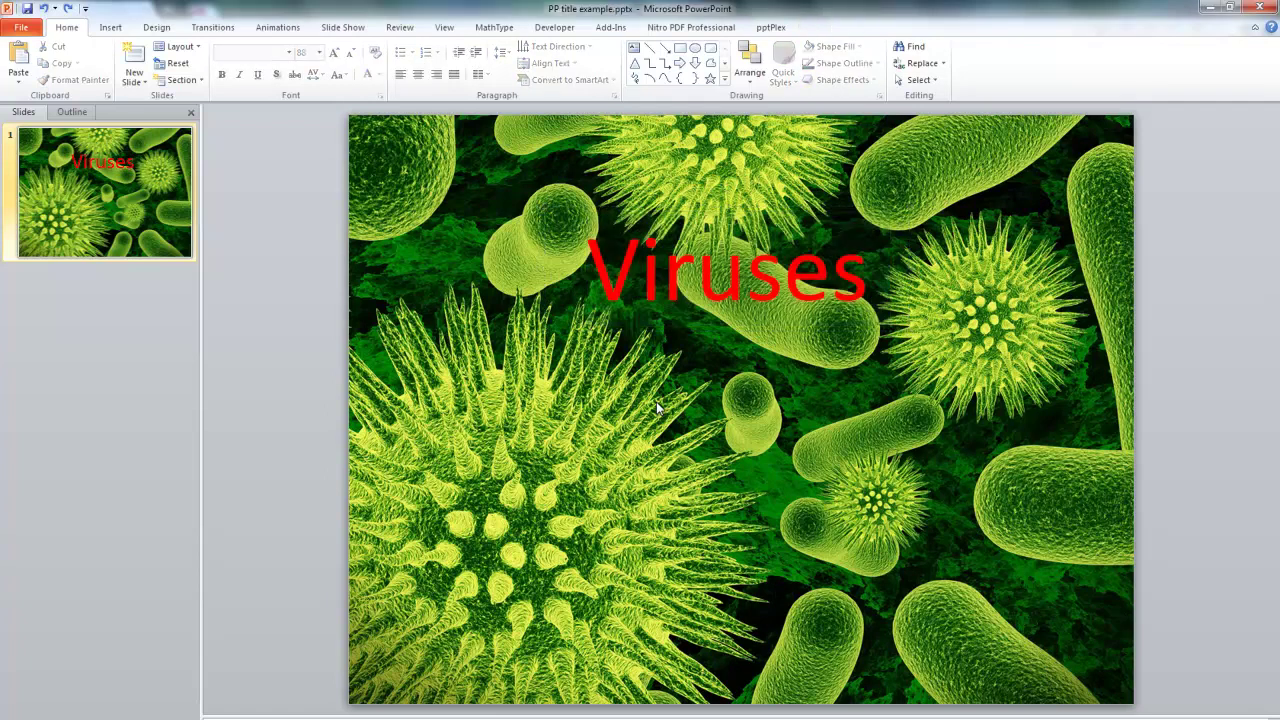
left_click(601, 268)
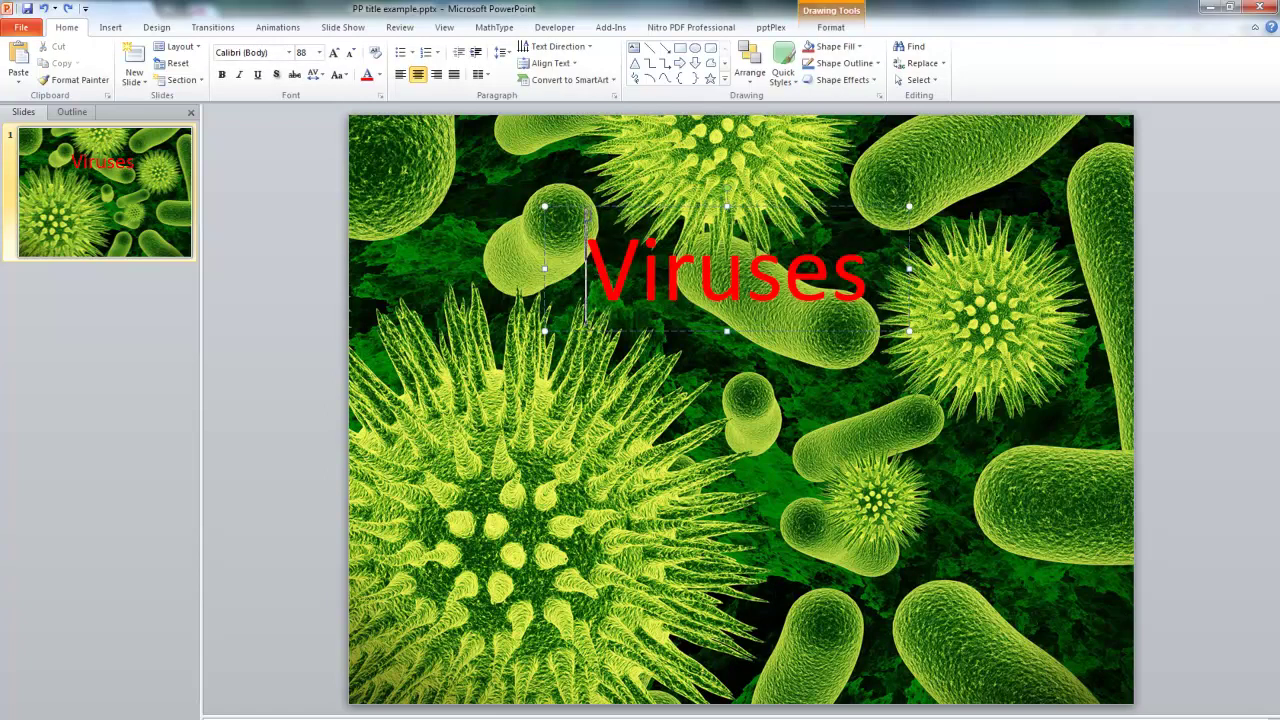
Give the title box a solid white fill in Format Shape
right_click(594, 210)
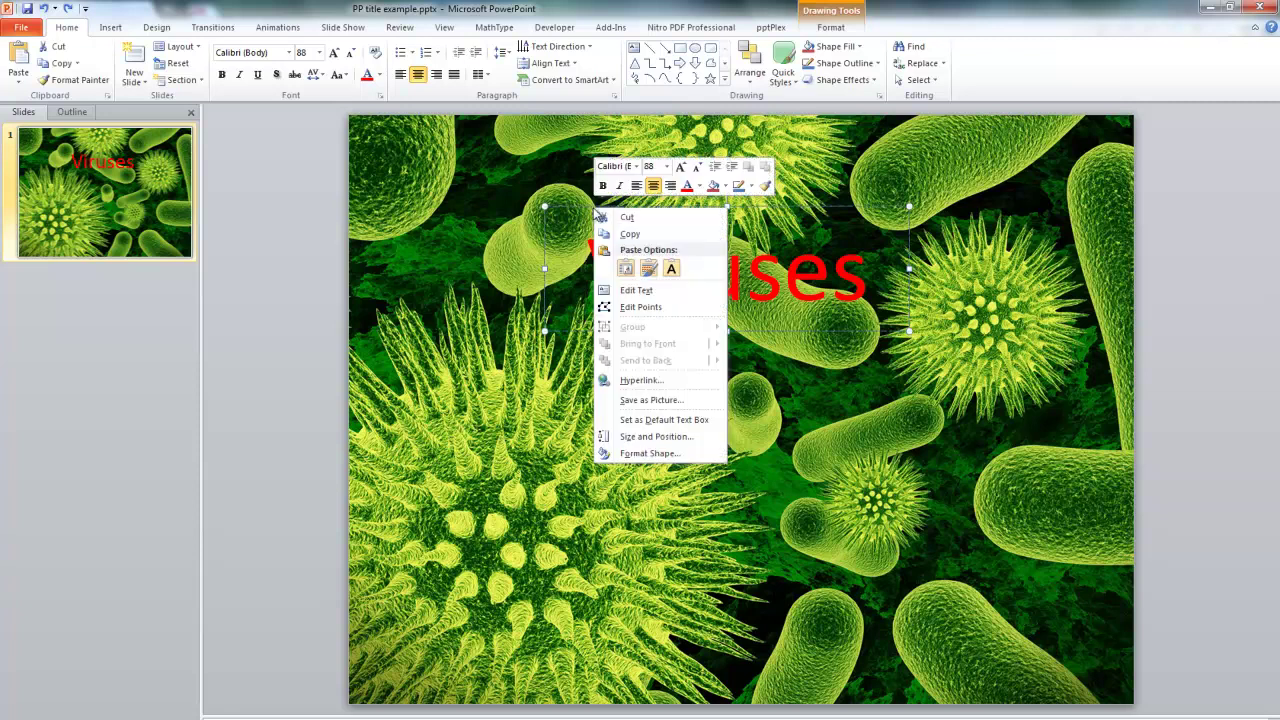
left_click(641, 453)
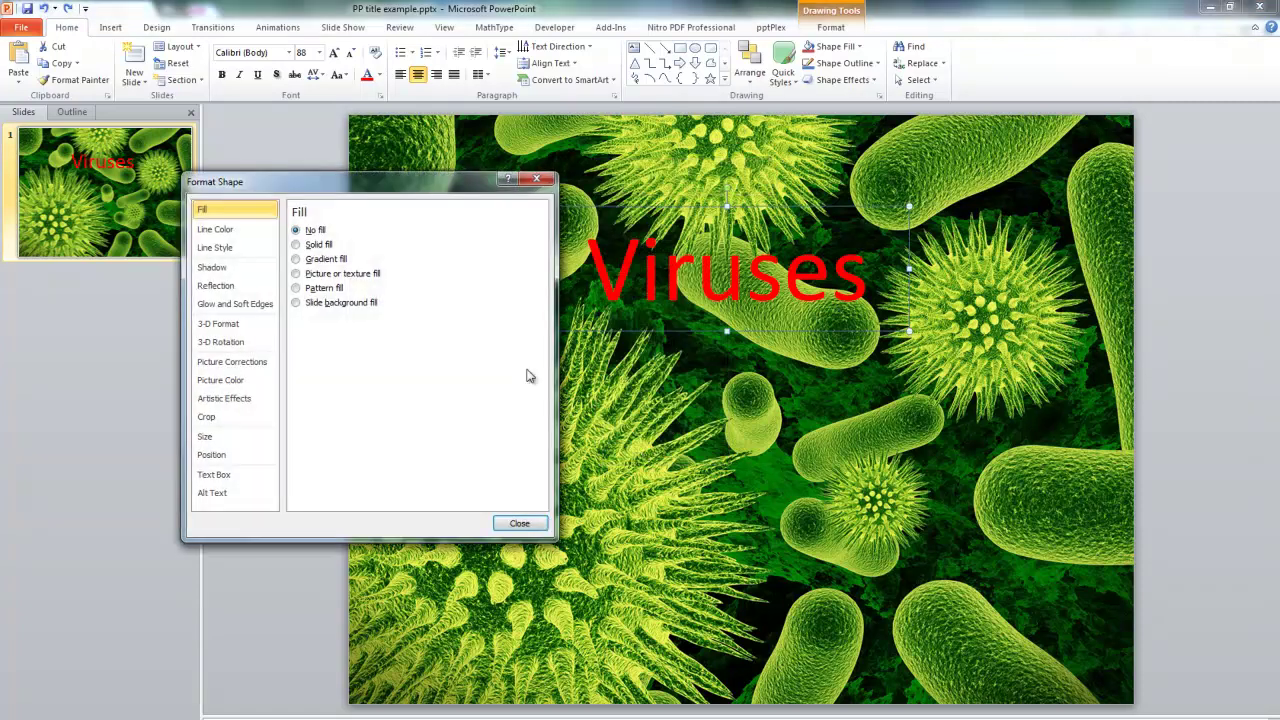
left_click(296, 245)
left_click(366, 337)
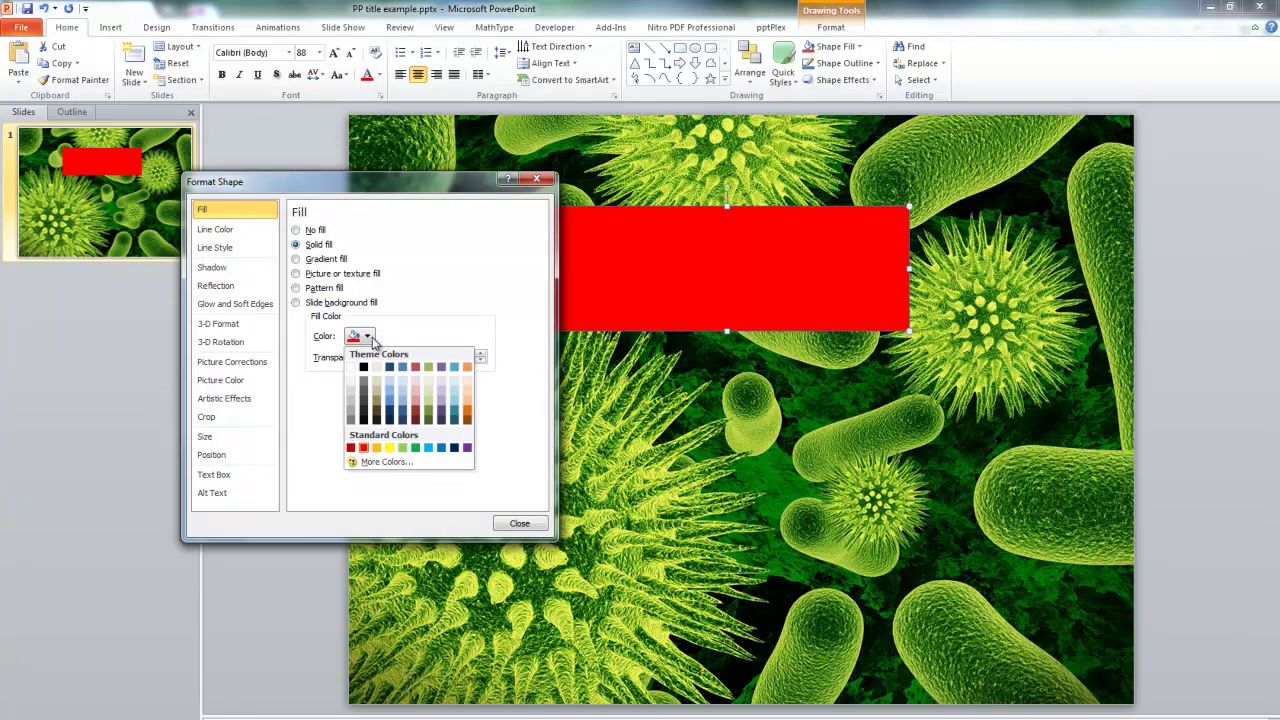
left_click(351, 368)
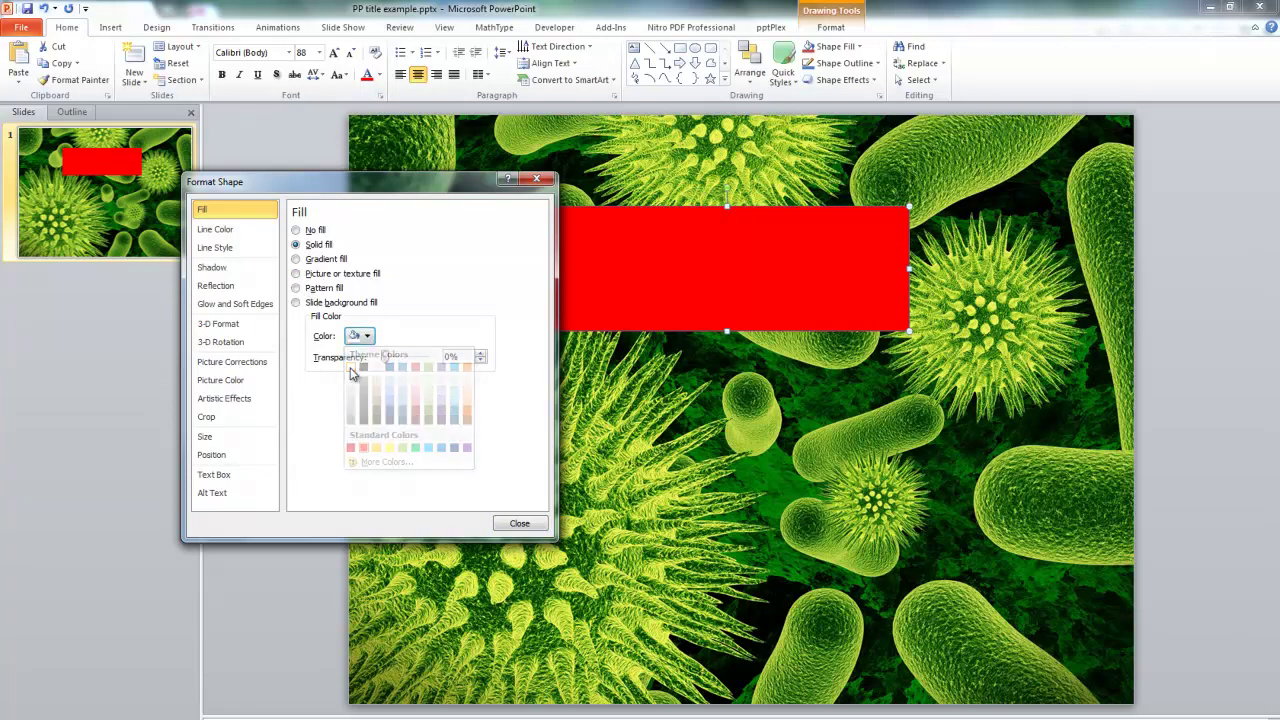
left_click(520, 525)
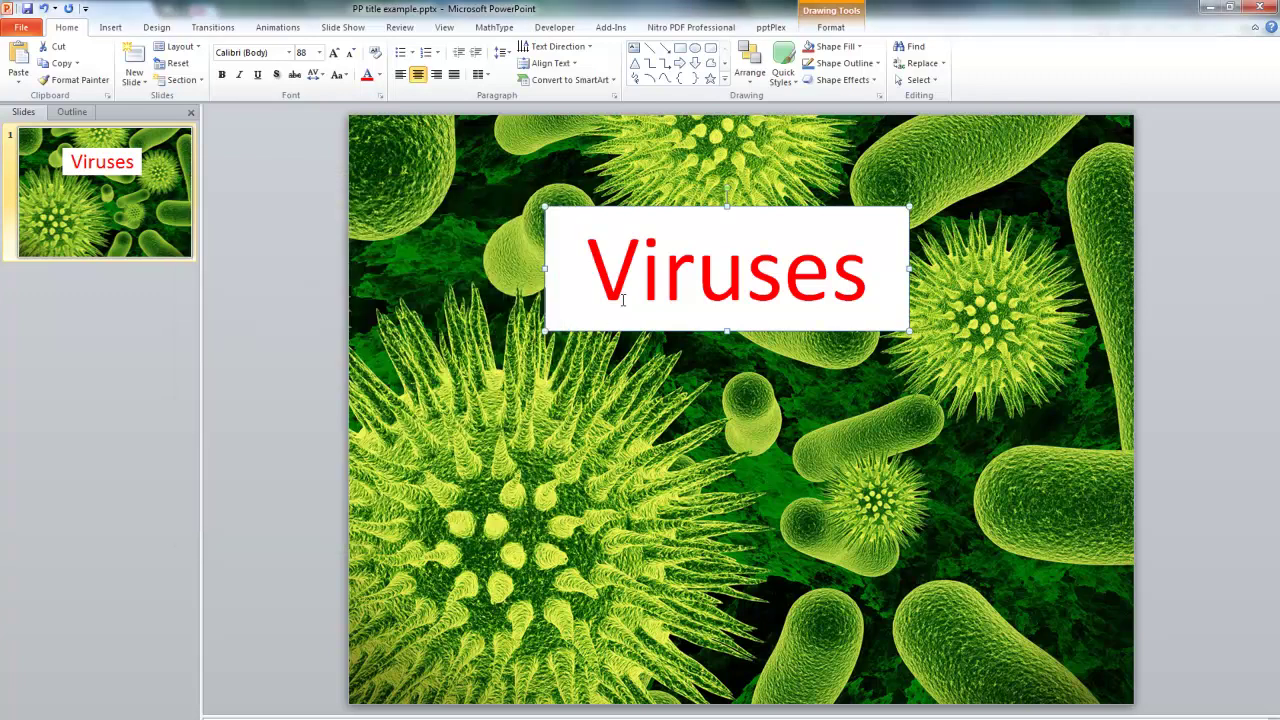
Move the title box slightly up and set its white fill to 27% transparency
left_click_drag(695, 212, 695, 192)
left_click(685, 359)
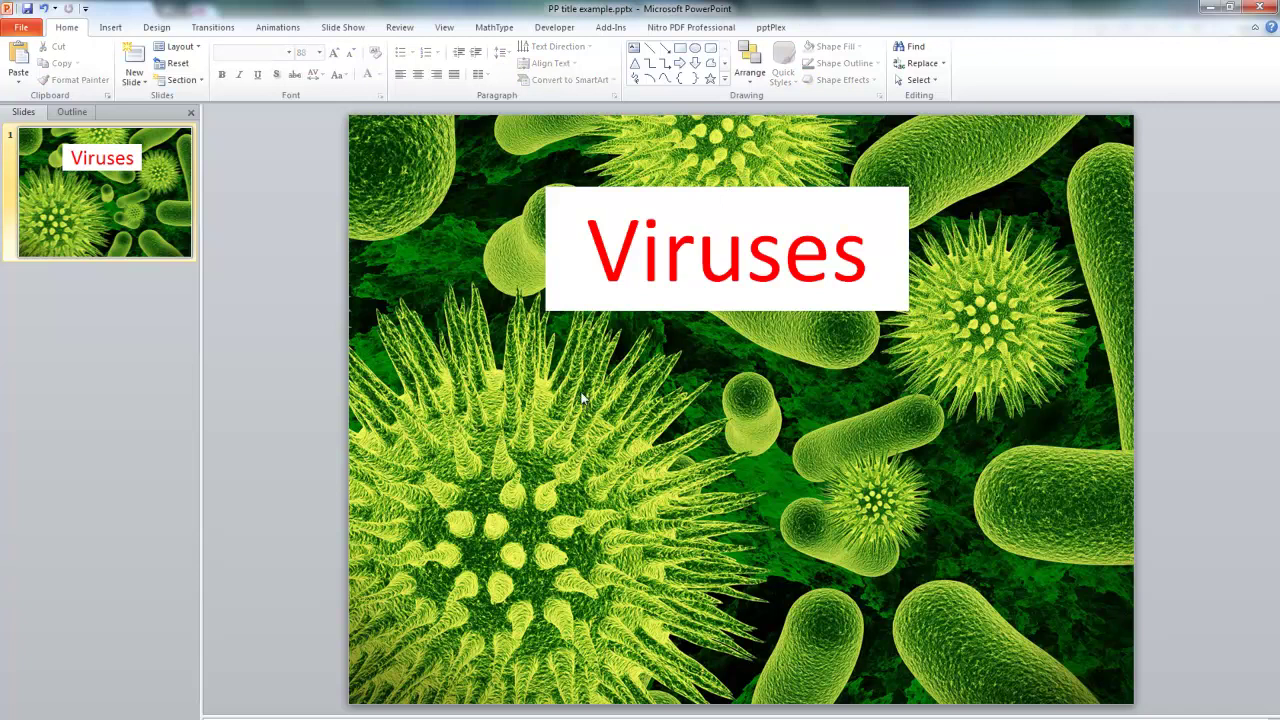
left_click(561, 279)
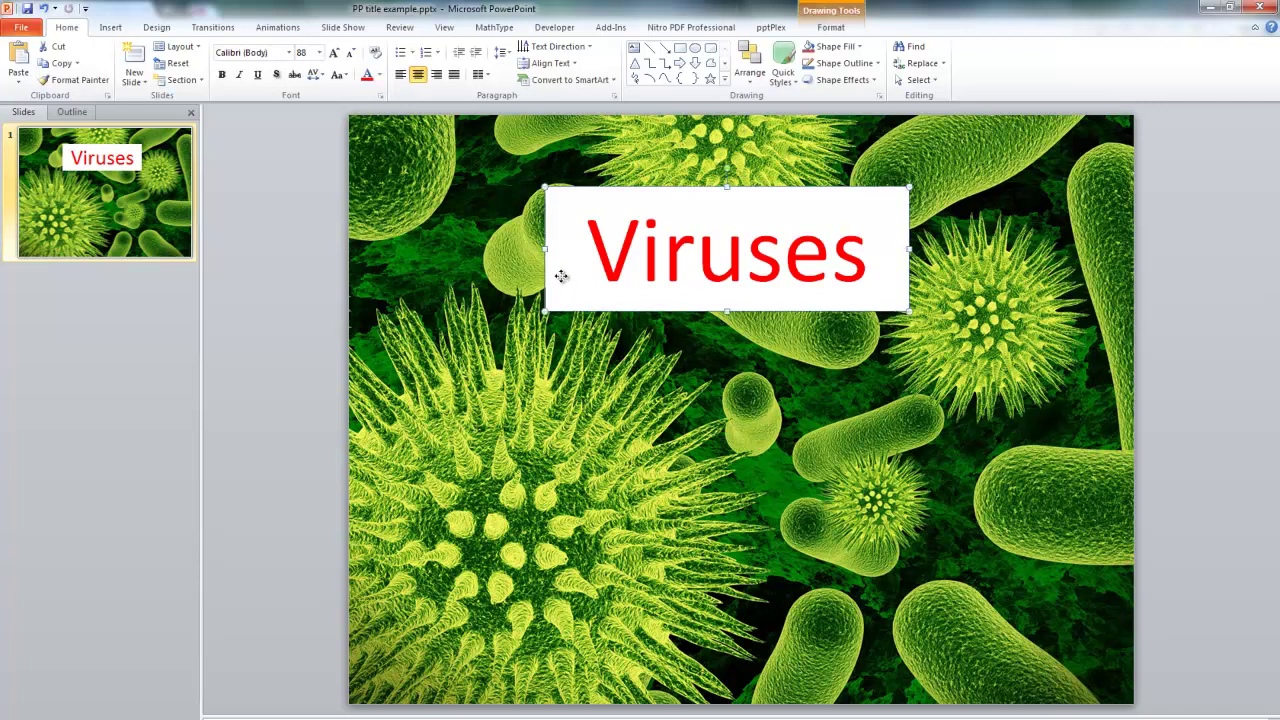
right_click(561, 277)
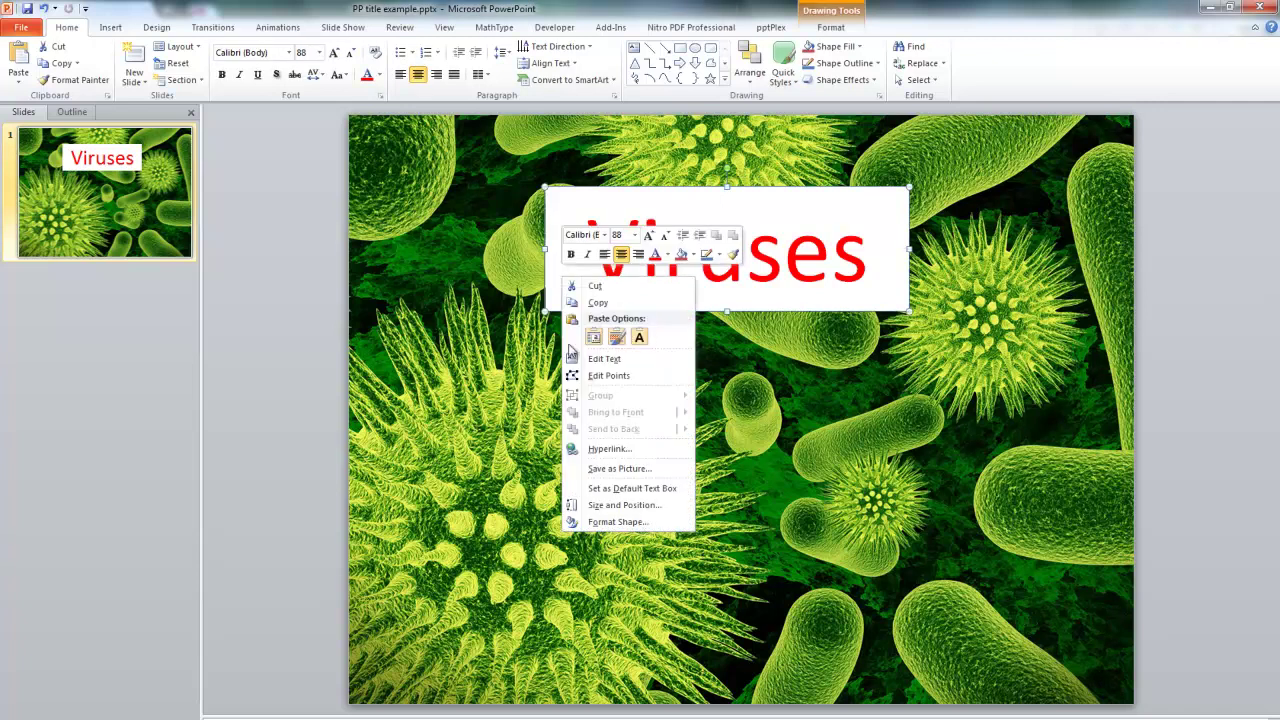
left_click(618, 522)
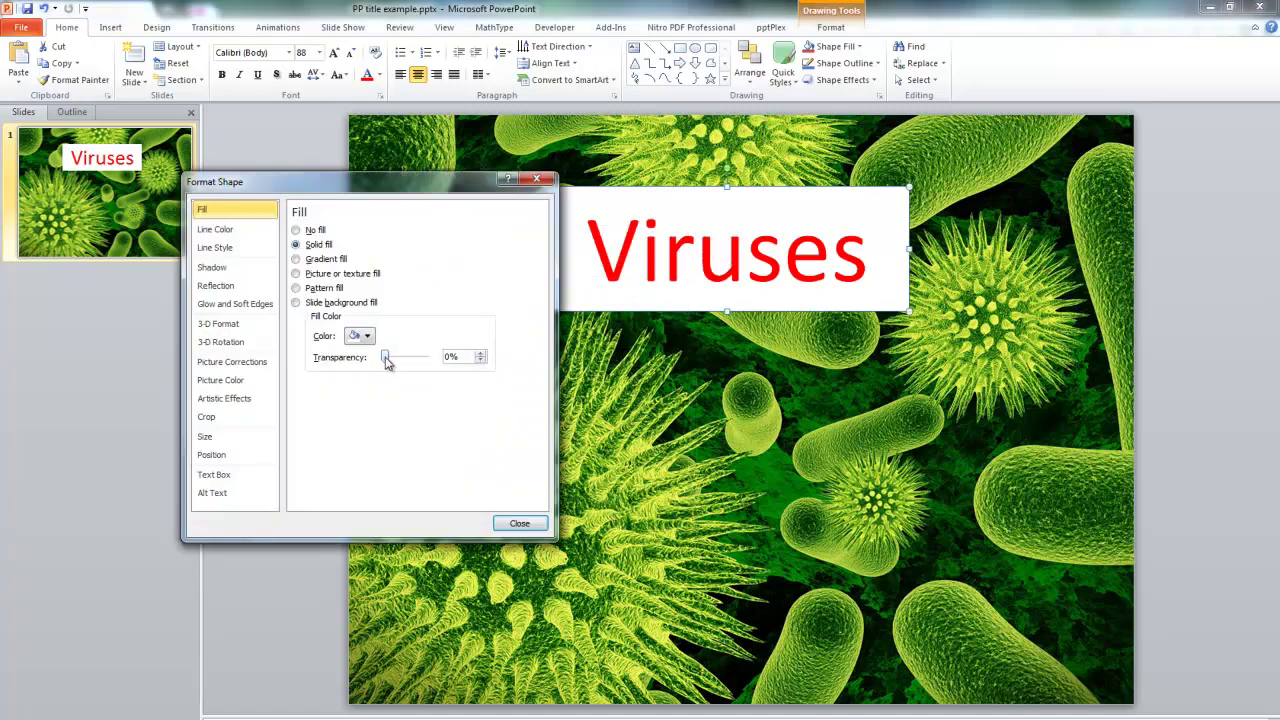
left_click_drag(388, 363, 397, 365)
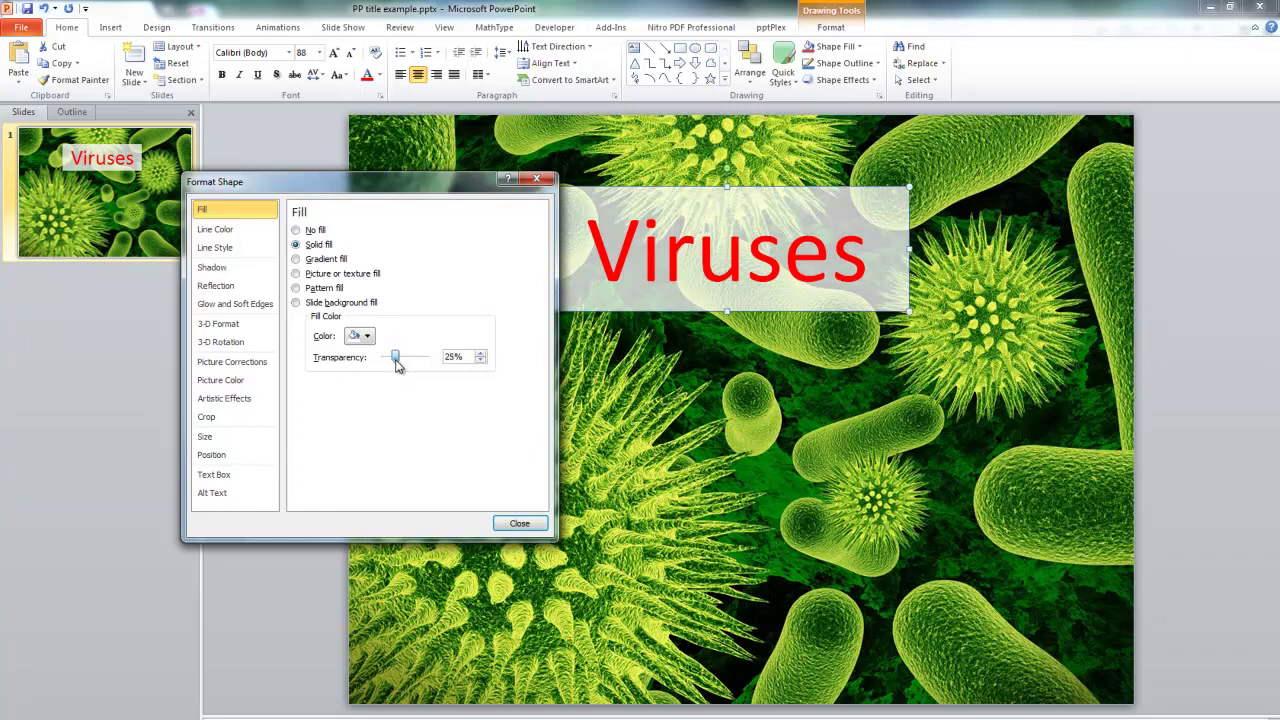
left_click(518, 524)
Change the 'Viruses' title text colour from red to black, then reselect the word
left_click_drag(865, 252, 748, 254)
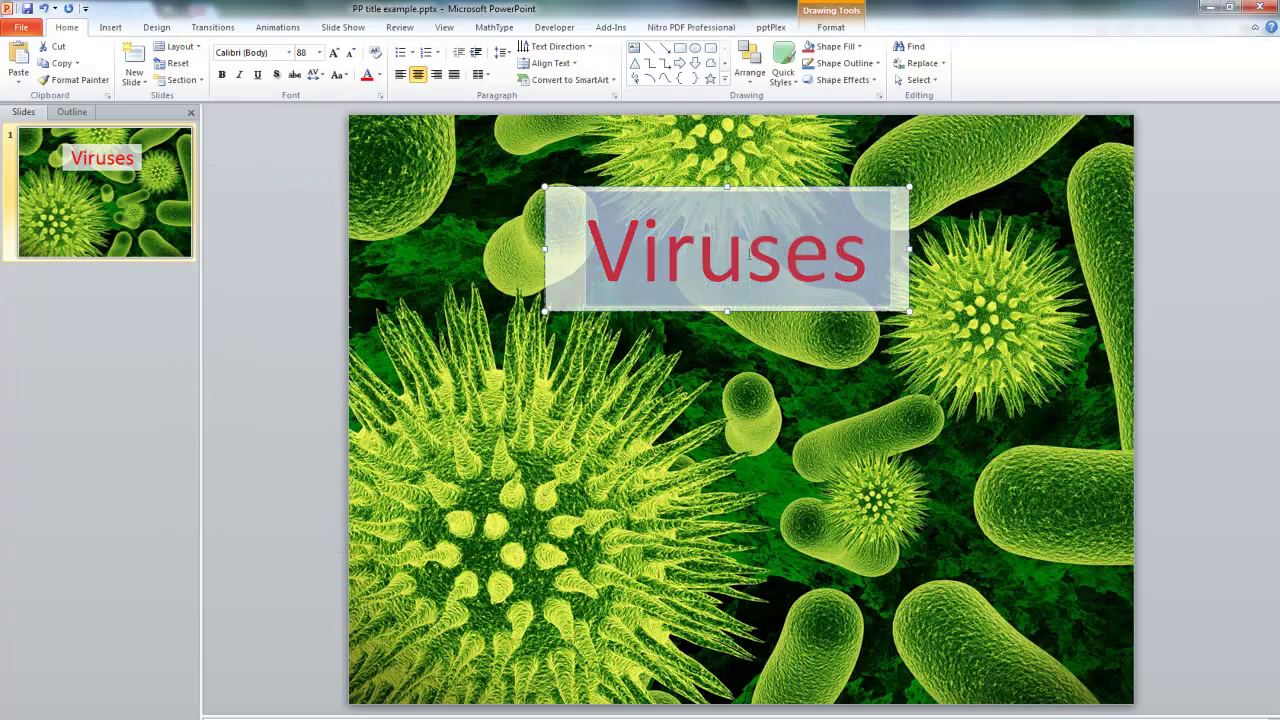
left_click(380, 75)
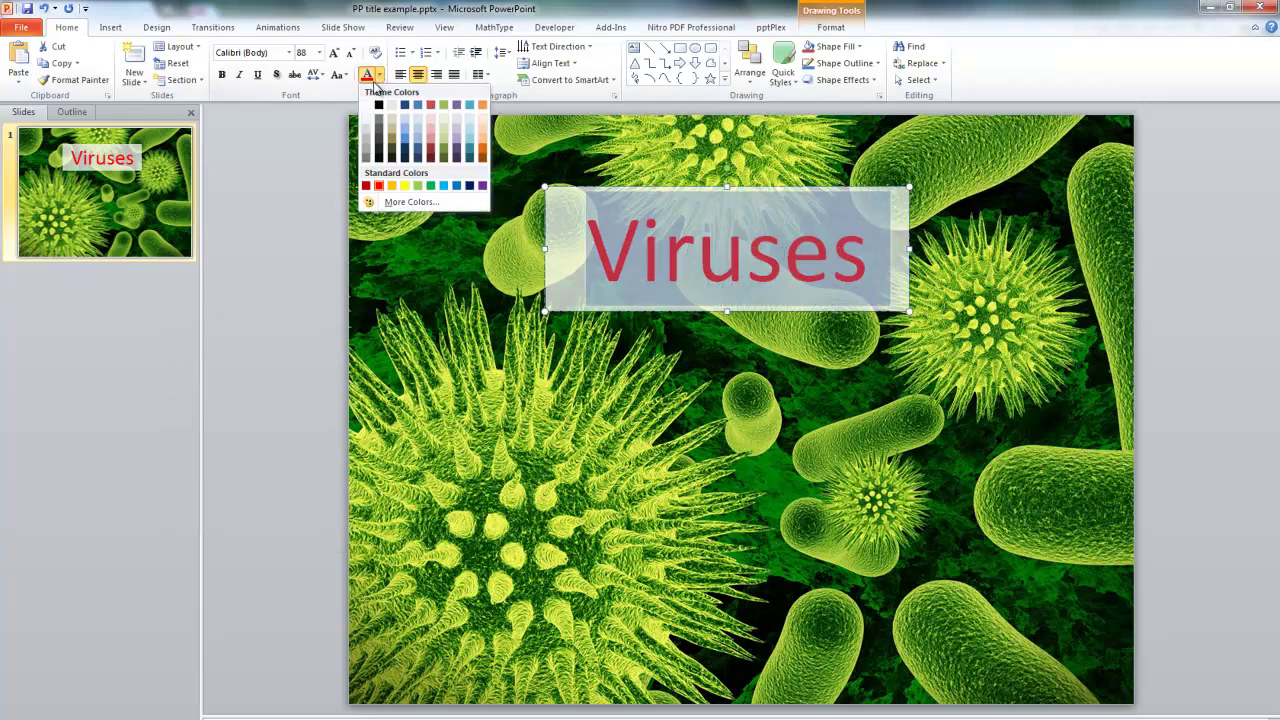
left_click(378, 106)
left_click(608, 403)
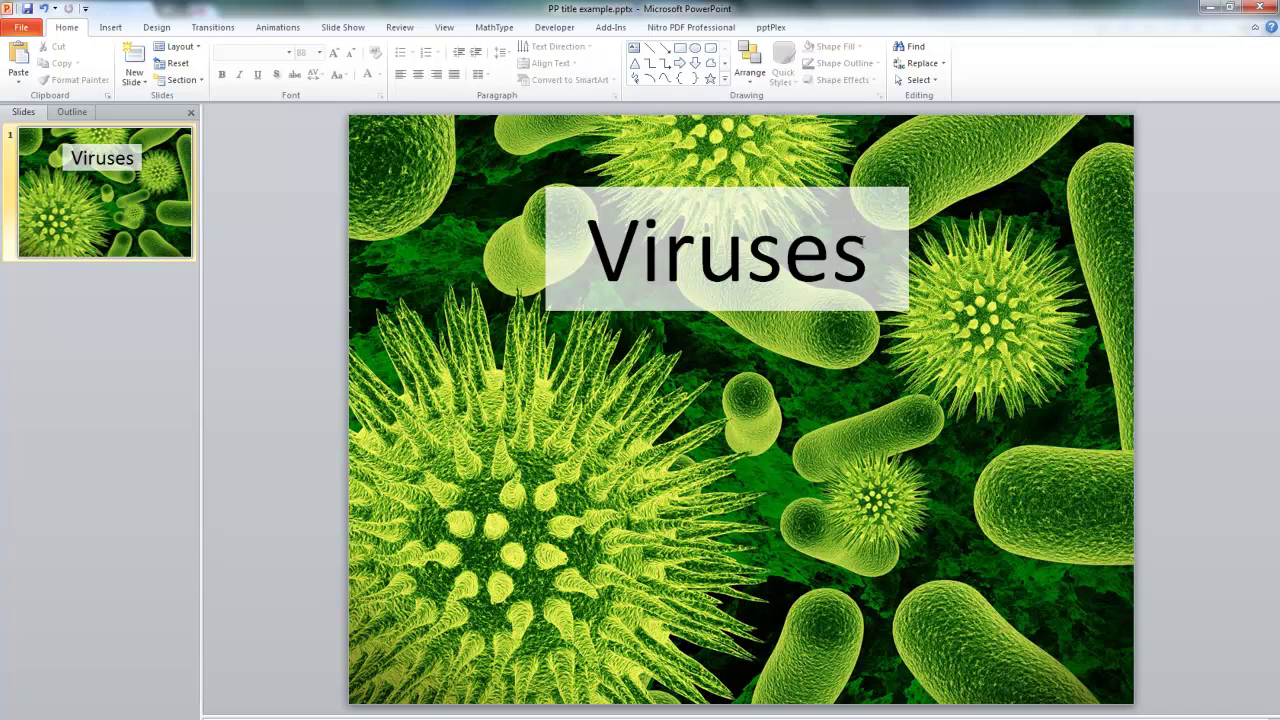
double_click(743, 255)
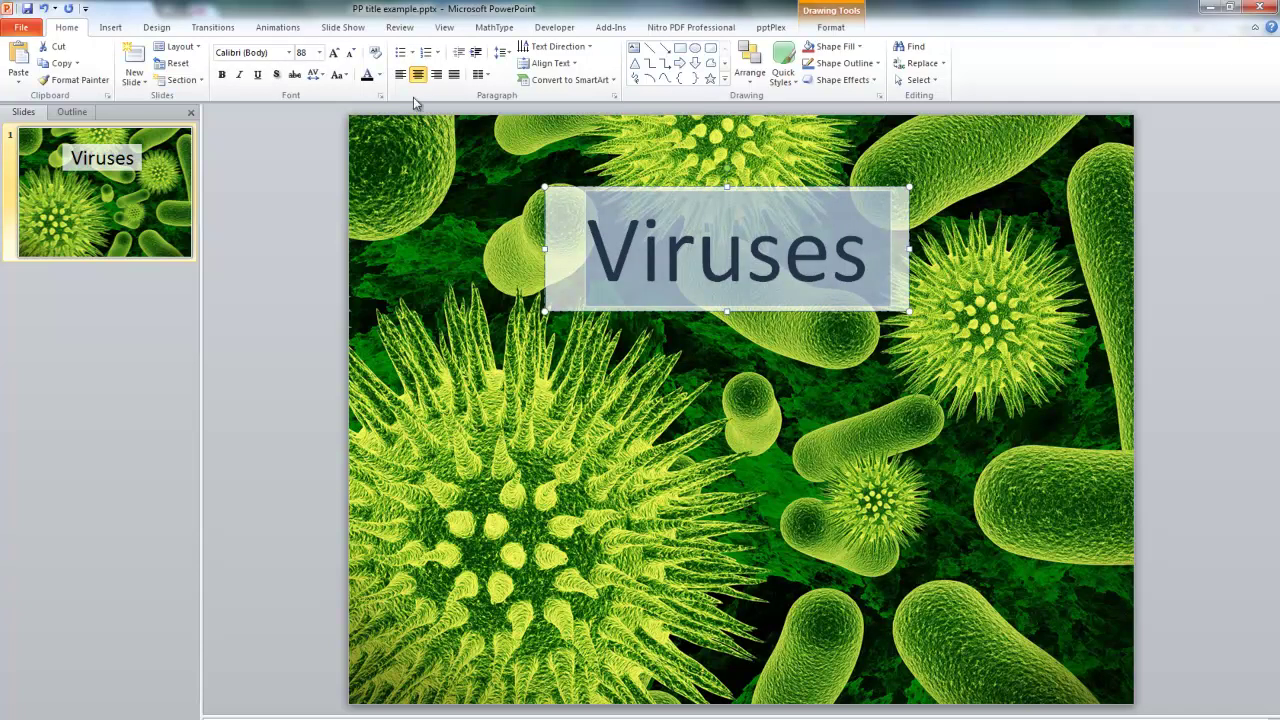
left_click(380, 75)
Make the title text white and fill the title box with black
left_click(367, 105)
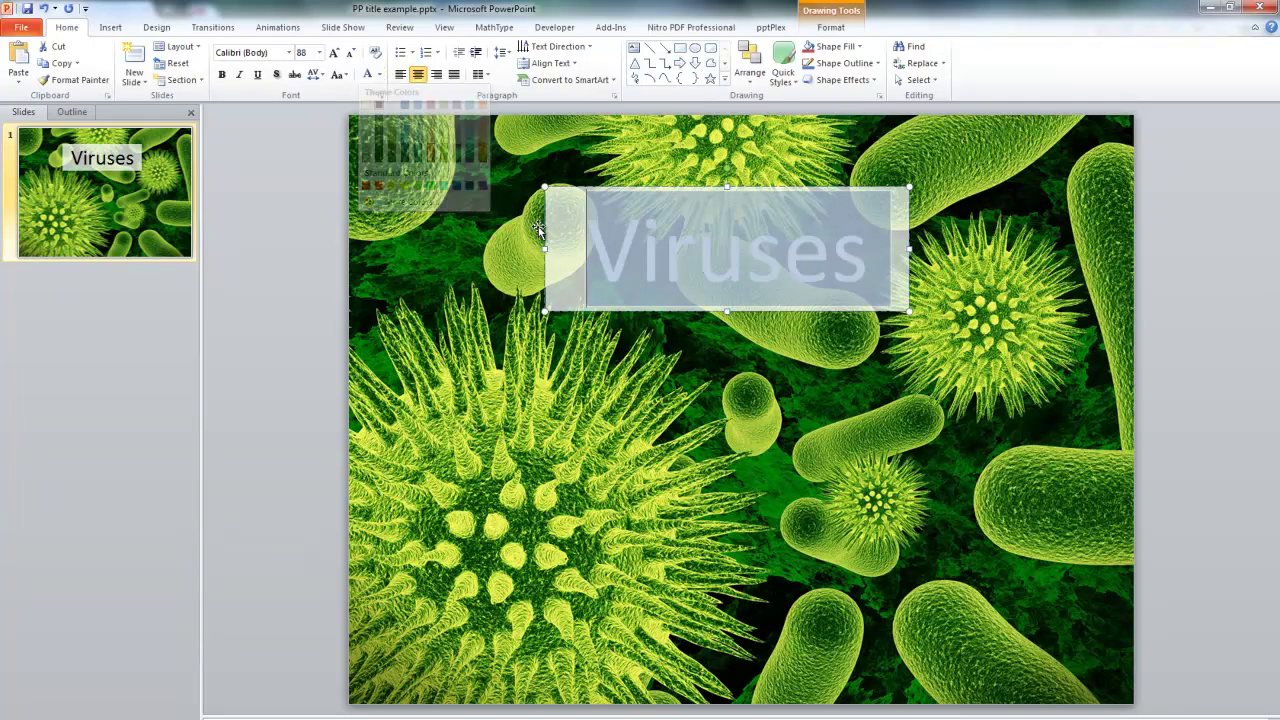
right_click(557, 271)
left_click(612, 515)
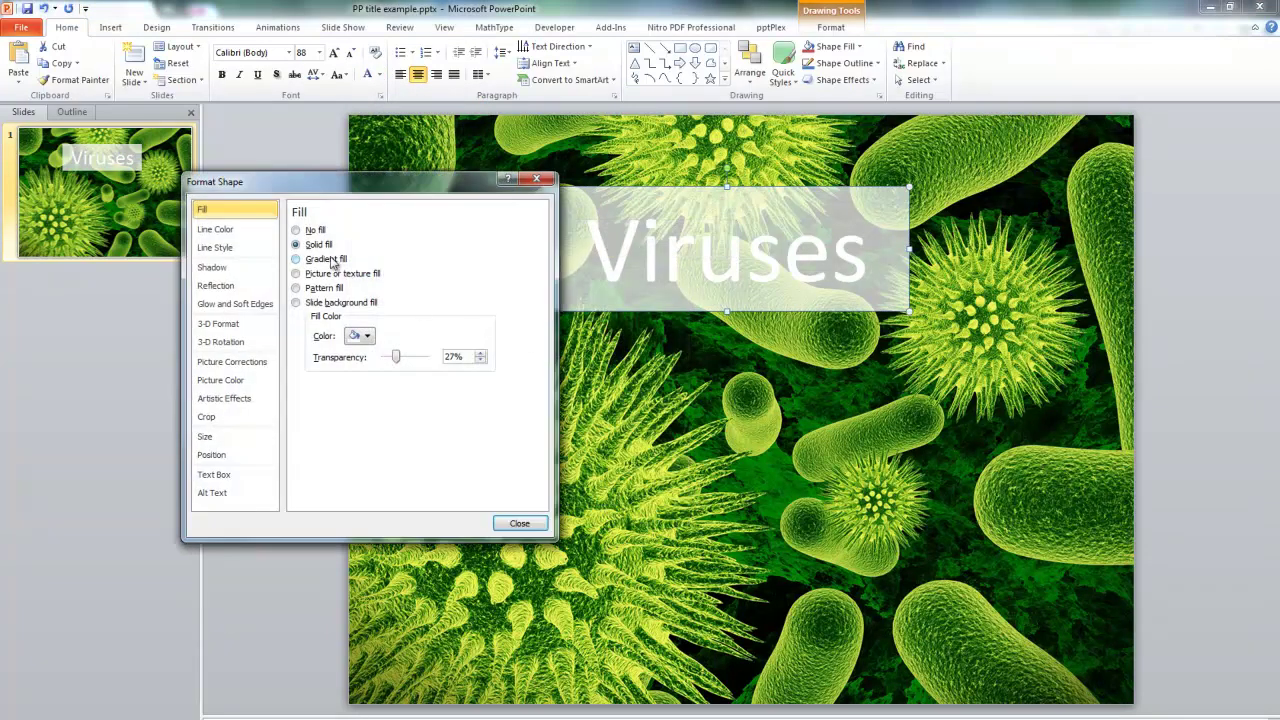
left_click(367, 336)
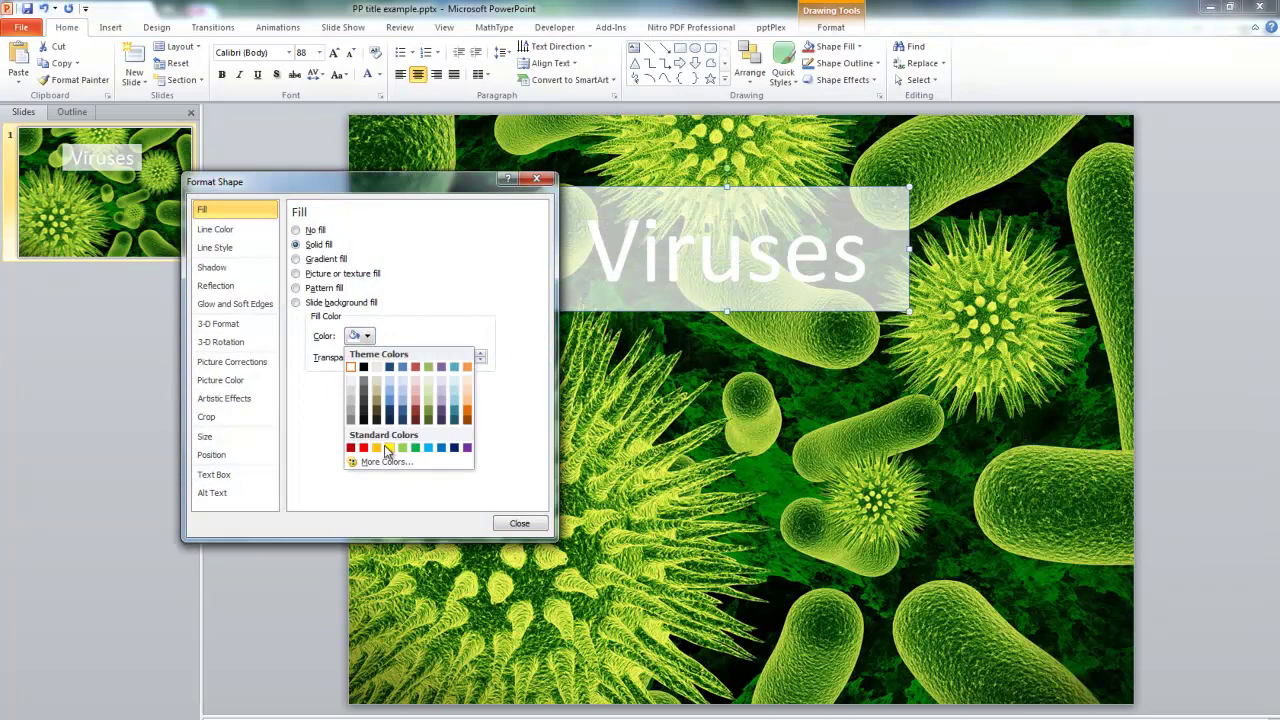
left_click(363, 368)
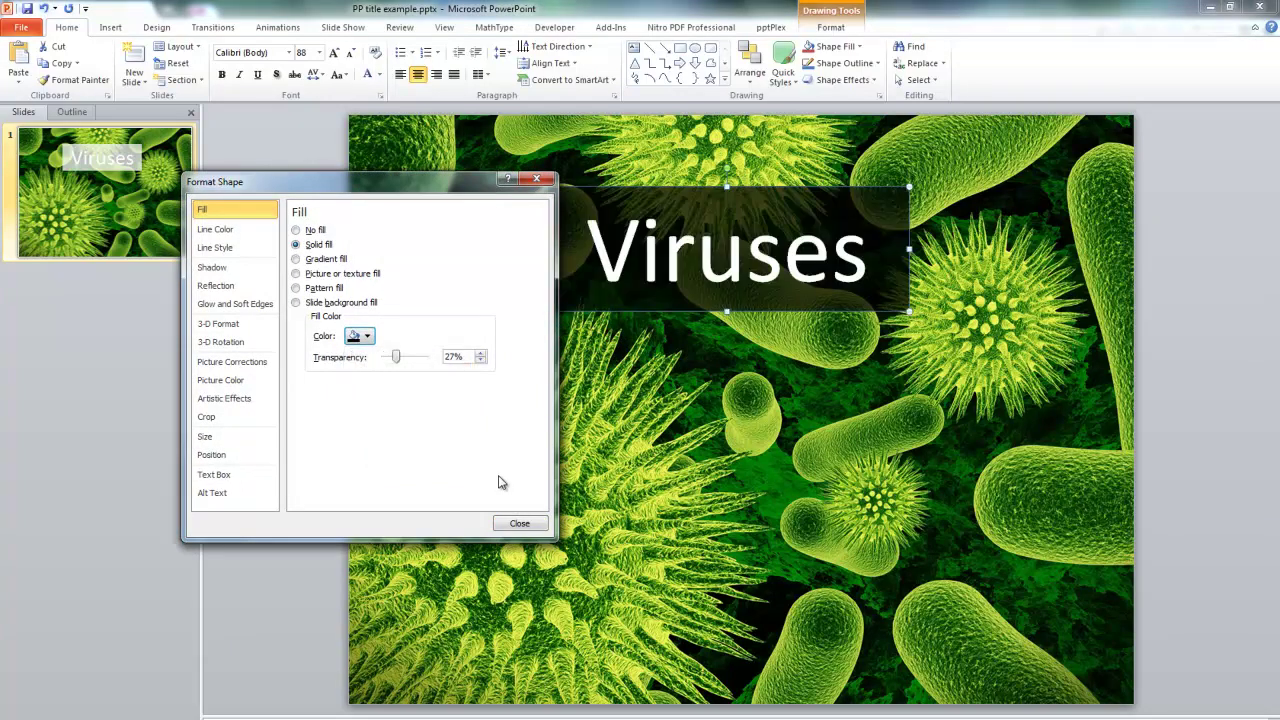
left_click(519, 523)
left_click(696, 404)
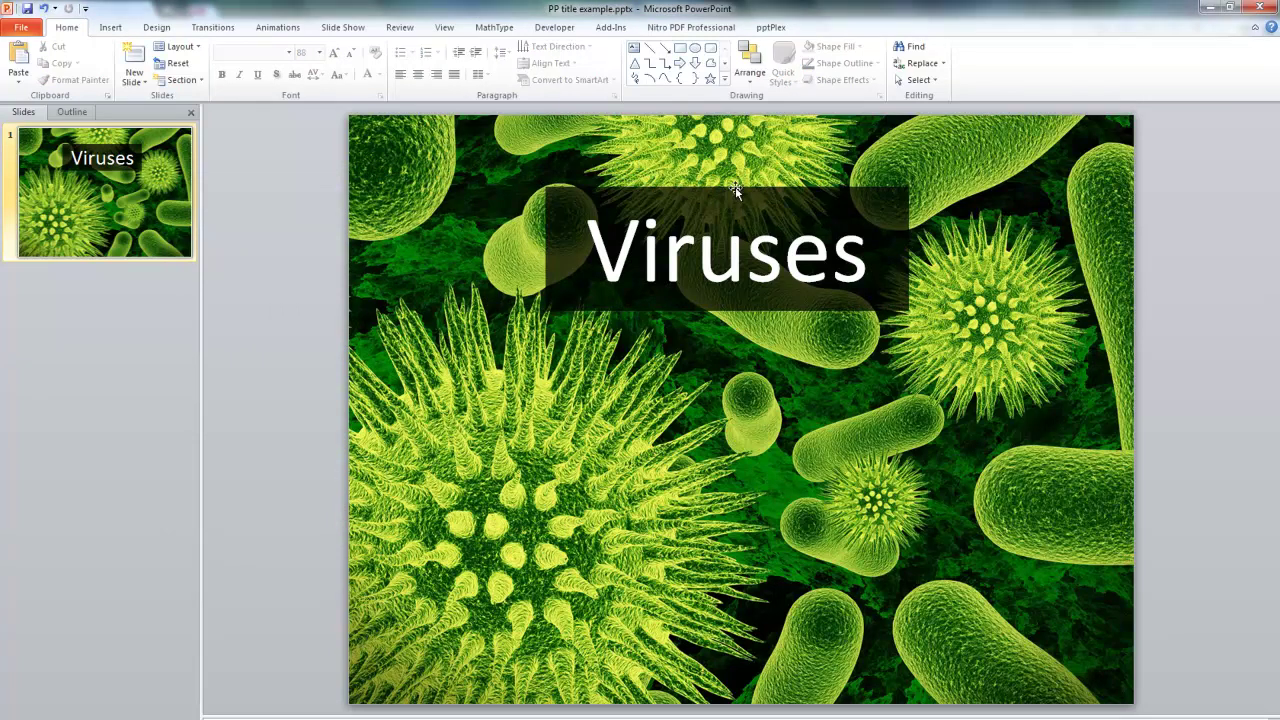
Nudge the title box slightly up and right, then delete the whole box
left_click_drag(735, 187, 748, 182)
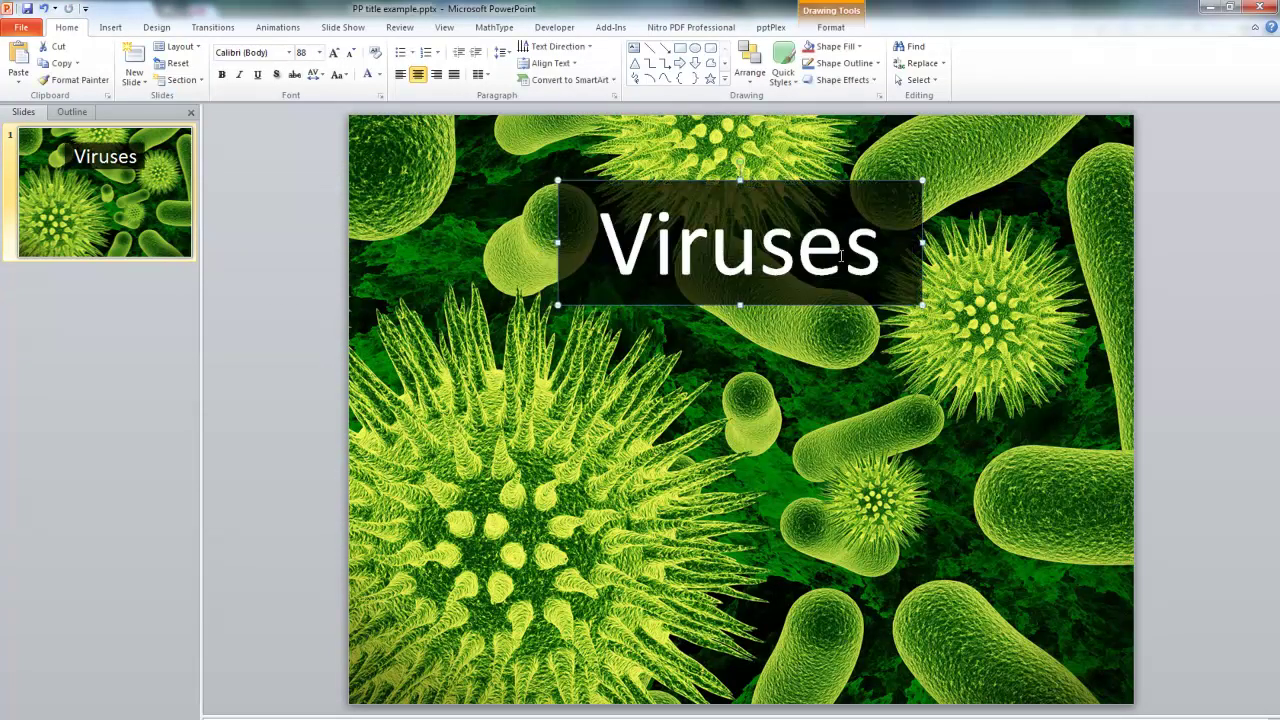
left_click_drag(877, 250, 598, 247)
key("ctrl+c")
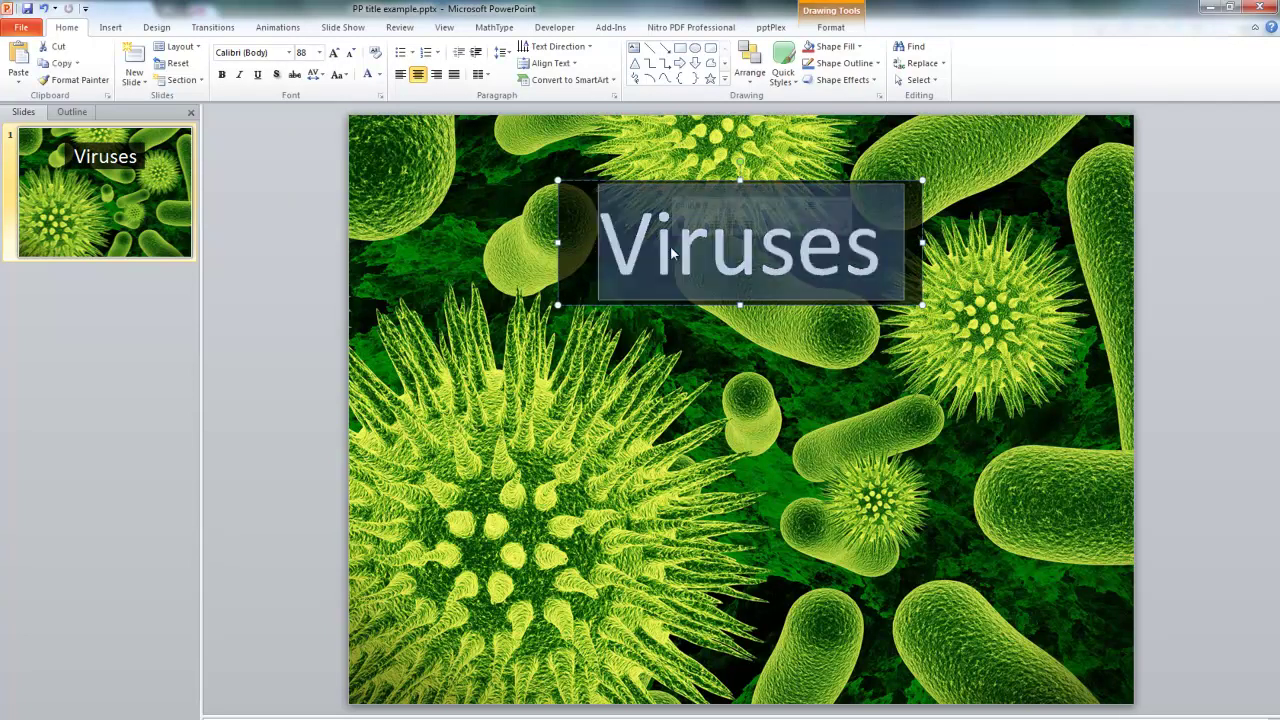
left_click(691, 182)
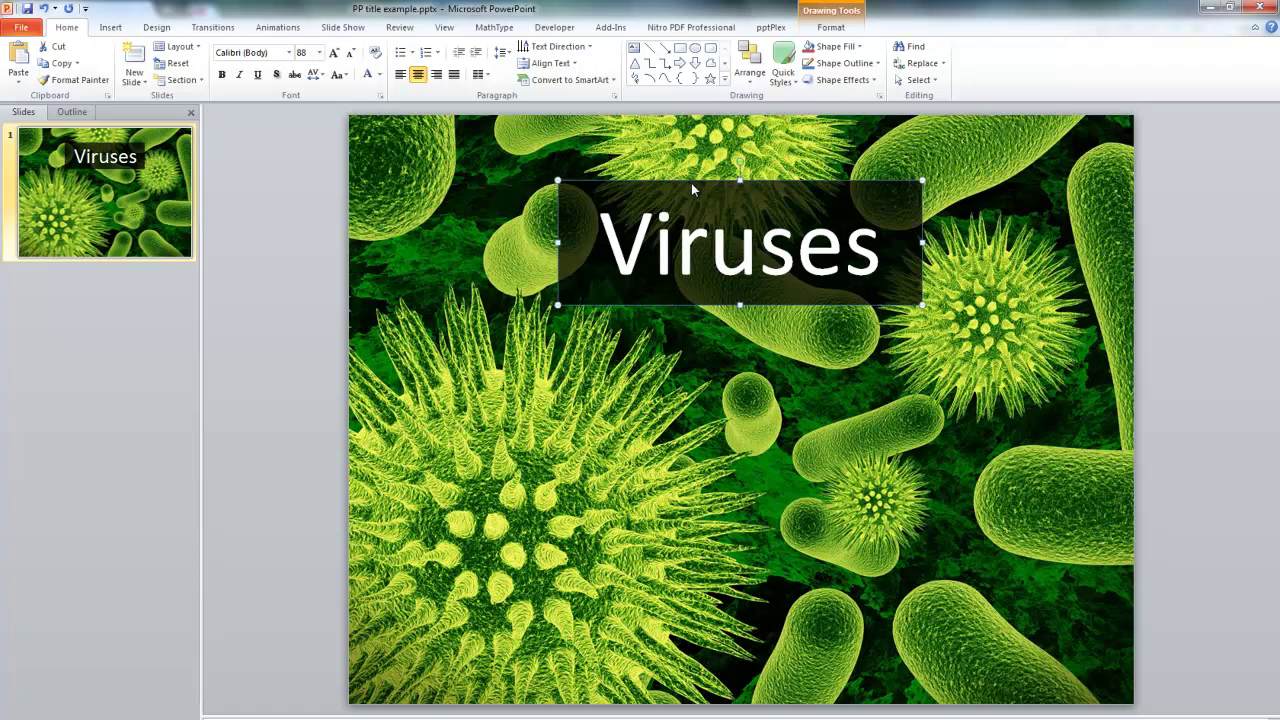
key("Delete")
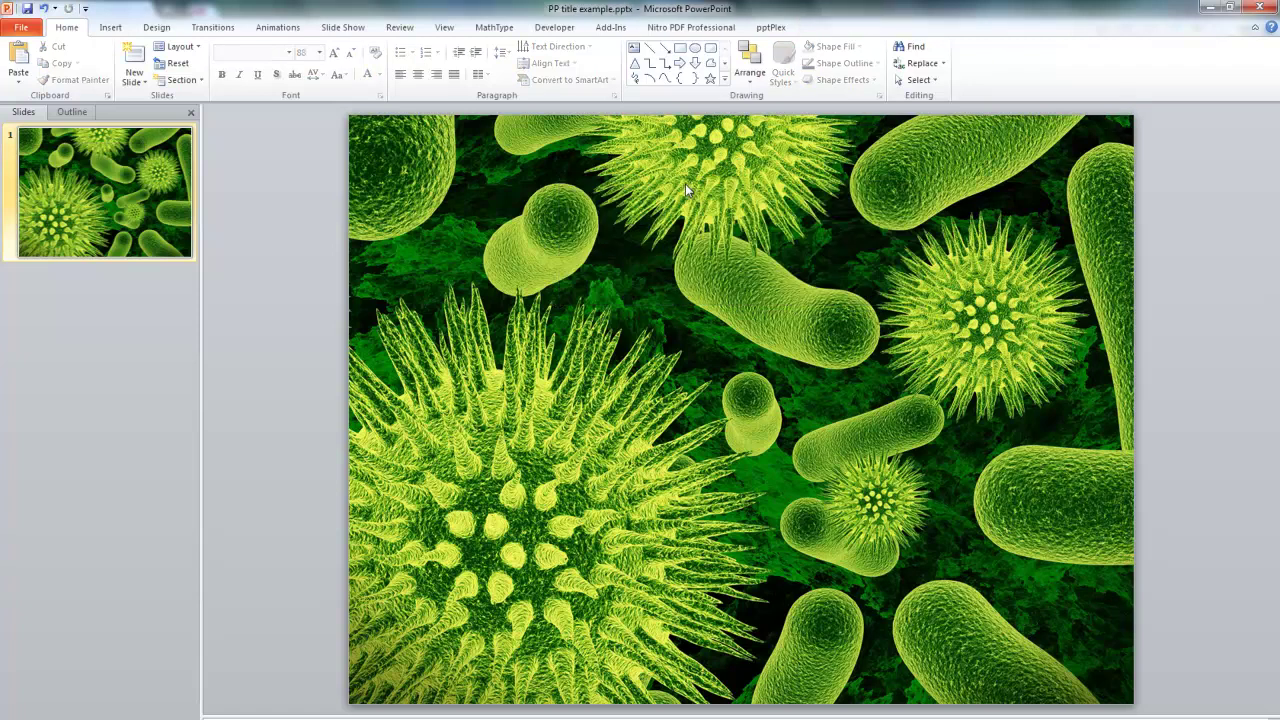
Draw a rounded rectangle across the upper middle of the slide
left_click(129, 28)
left_click(212, 70)
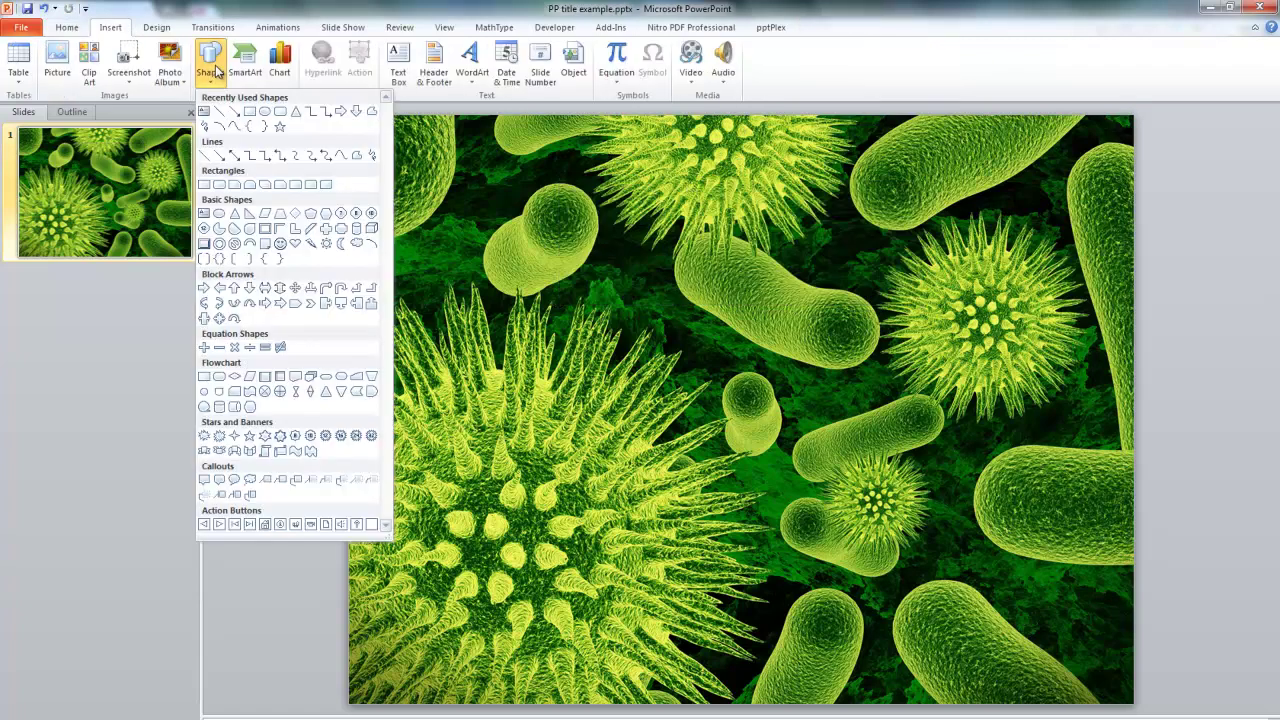
left_click(281, 112)
mouse_move(551, 234)
left_mouse_down()
mouse_move(802, 367)
mouse_move(929, 370)
left_mouse_up()
Paste 'Viruses' into the rounded rectangle and set it to 66 pt
right_click(683, 303)
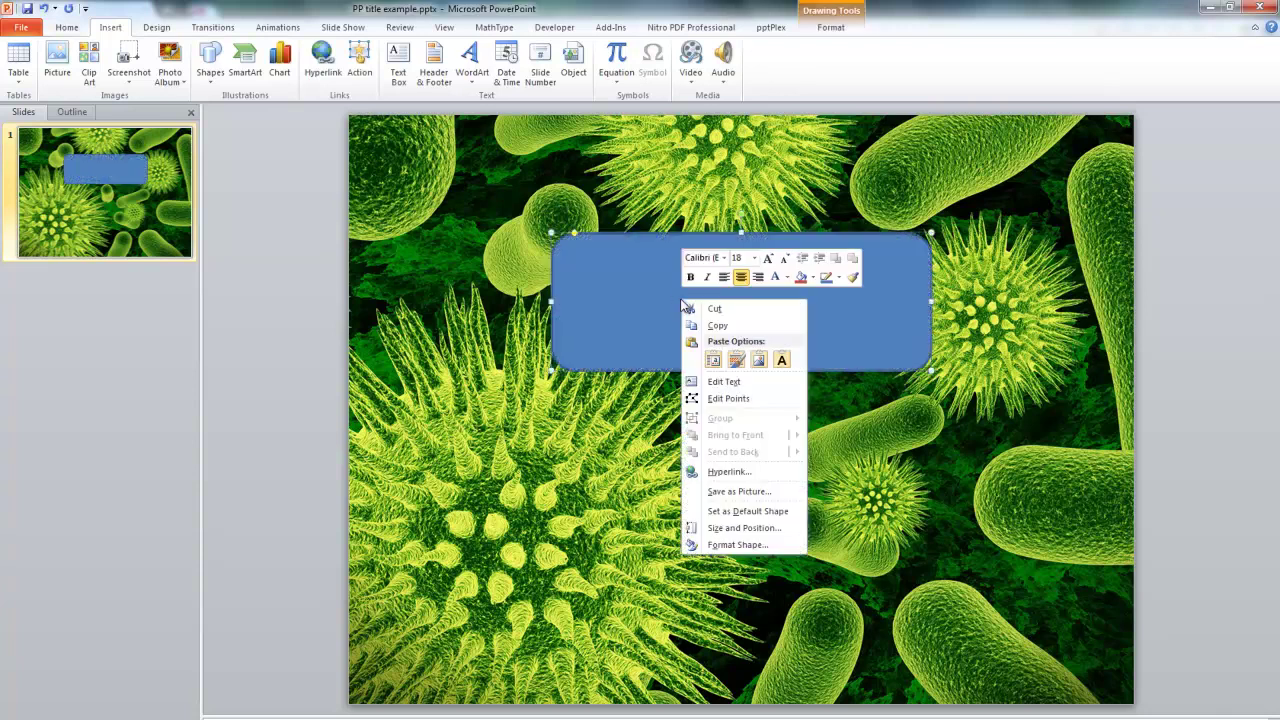
left_click(719, 383)
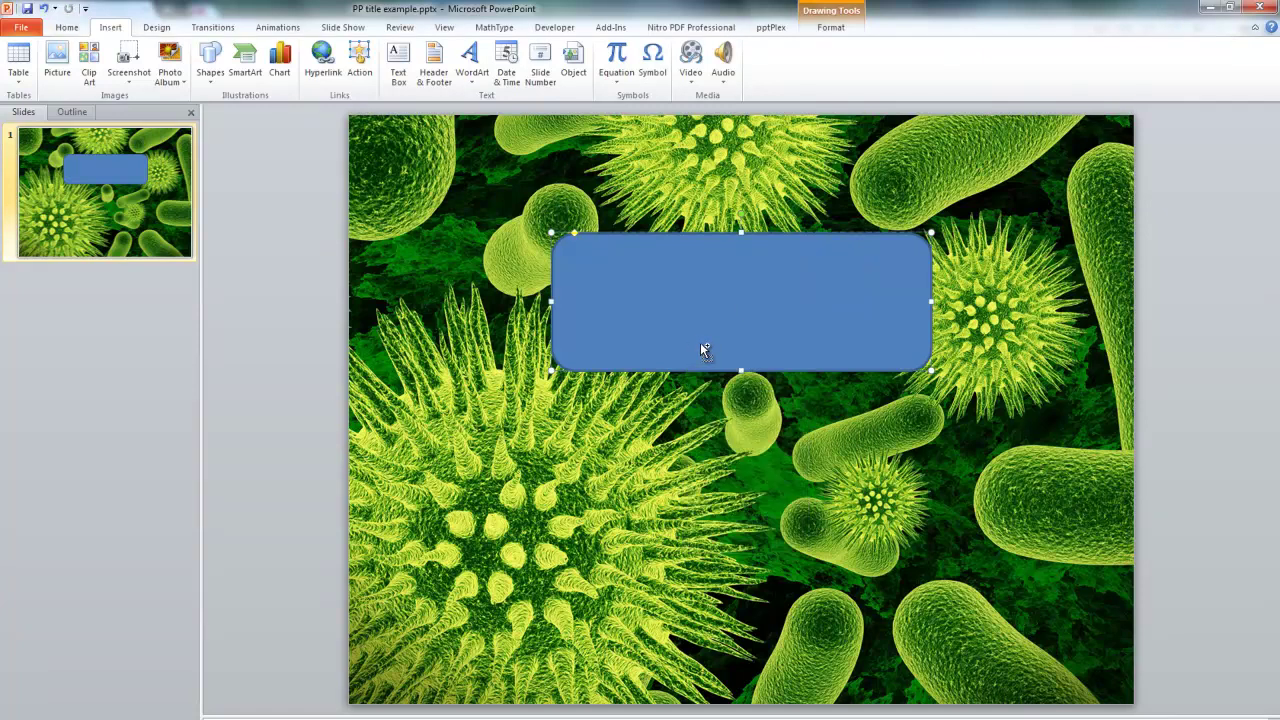
key("ctrl+v")
double_click(769, 290)
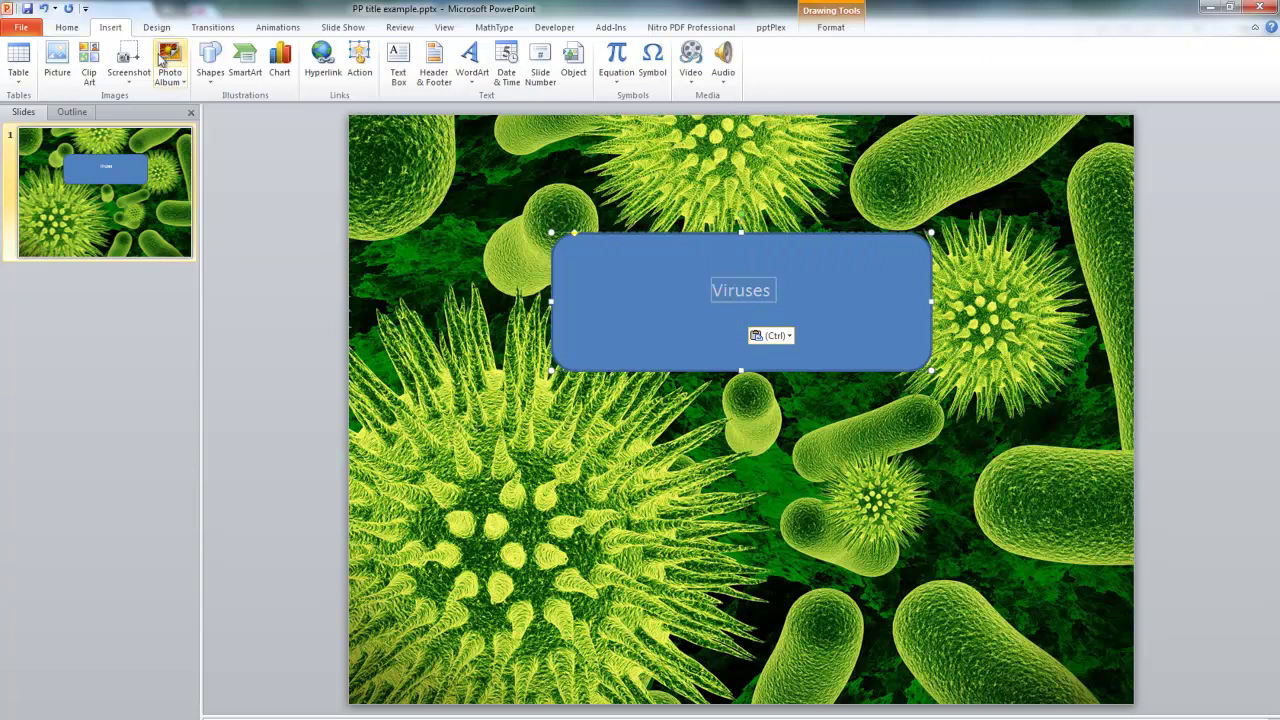
left_click(66, 27)
left_click(320, 53)
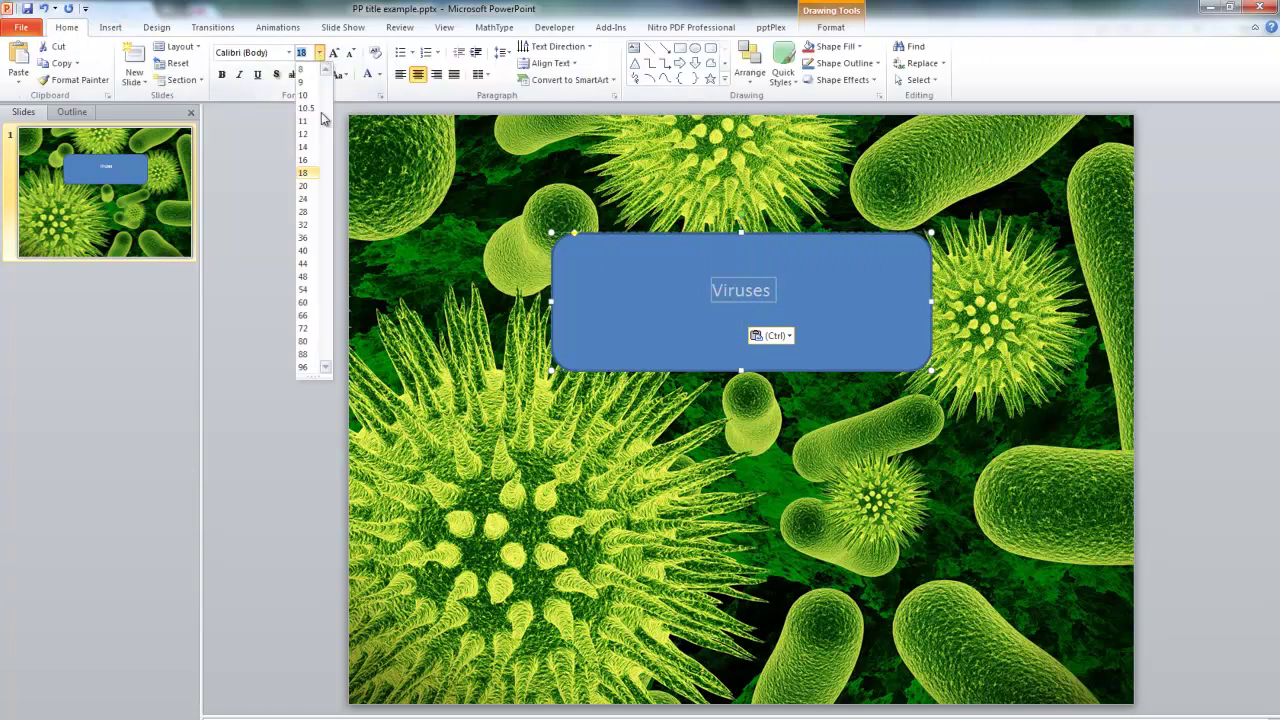
left_click(304, 315)
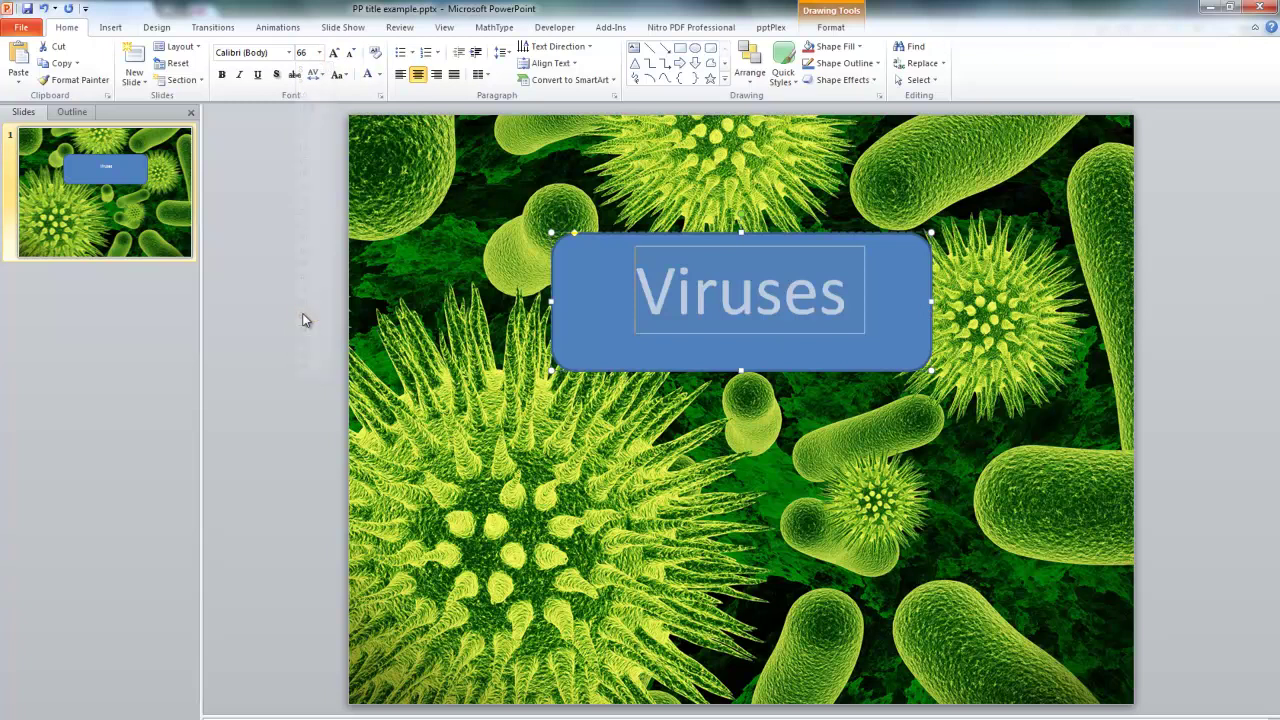
Make the rounded rectangle slightly shorter and narrower
left_click(740, 370)
left_click_drag(740, 370, 742, 350)
left_click_drag(911, 290, 898, 290)
Fill the rounded title rectangle with solid black at 48% transparency
right_click(857, 246)
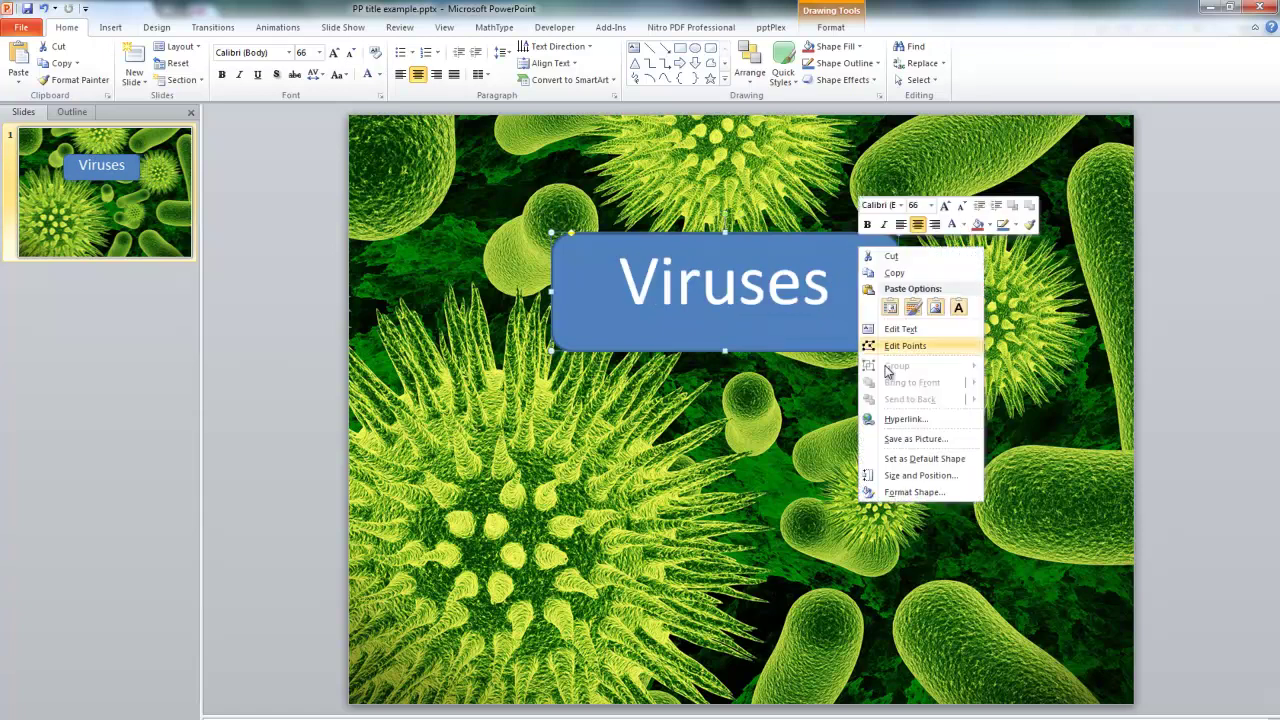
left_click(910, 496)
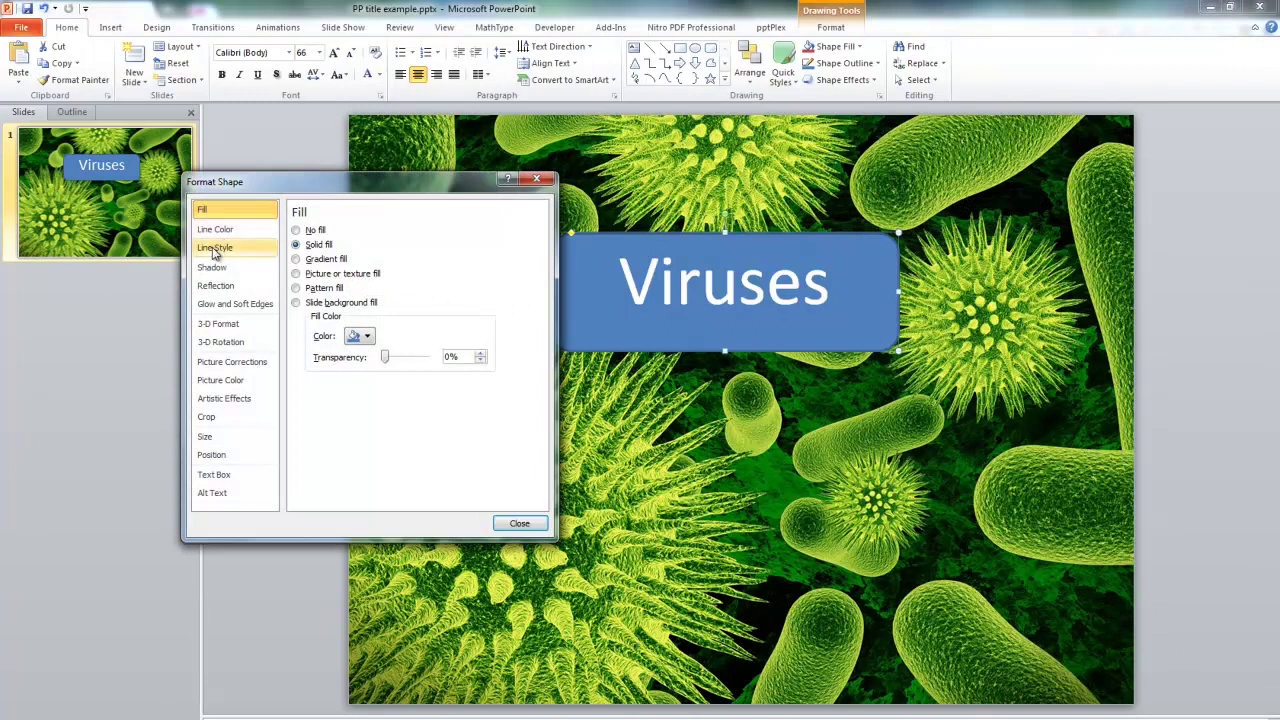
left_click(296, 244)
left_click(367, 337)
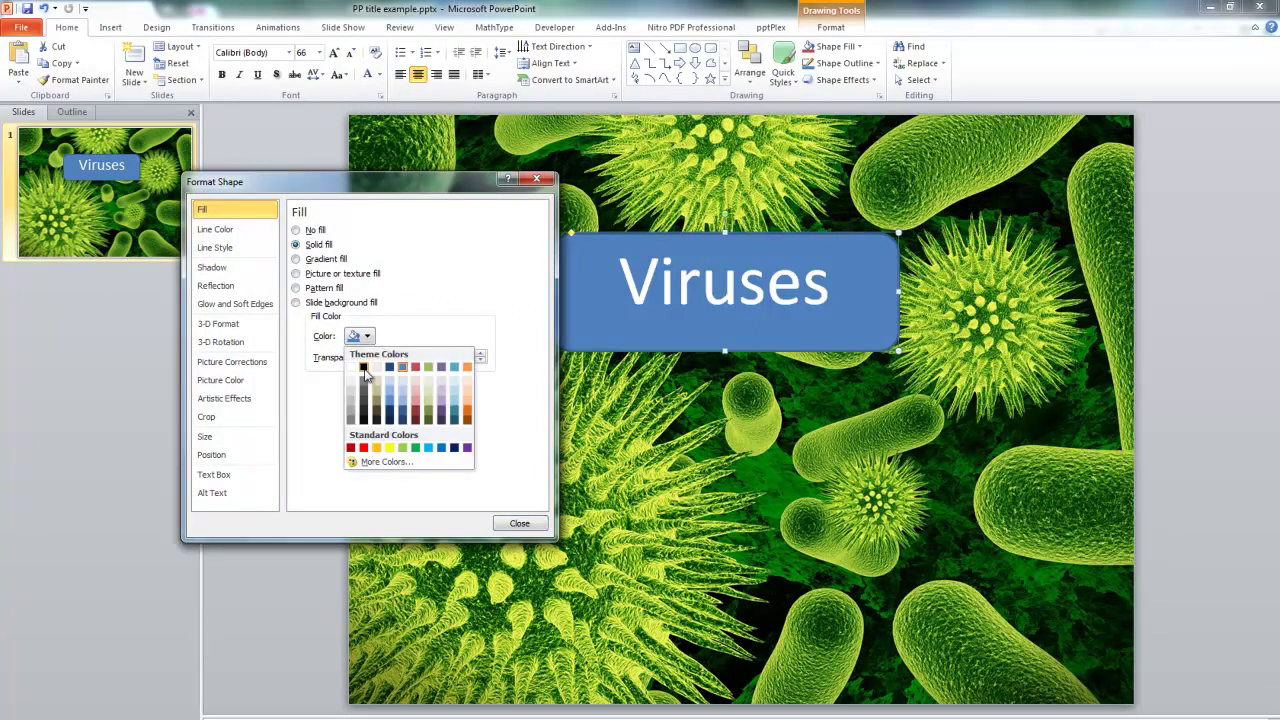
left_click(363, 367)
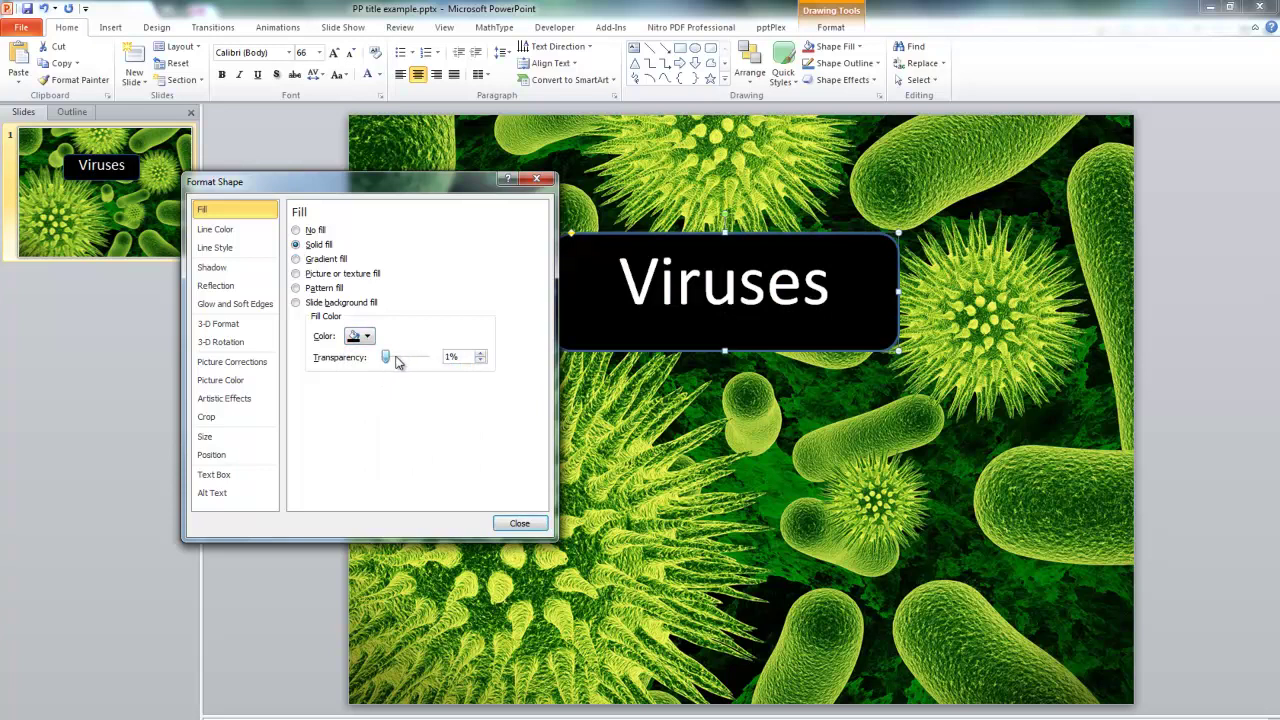
left_click_drag(398, 362, 405, 360)
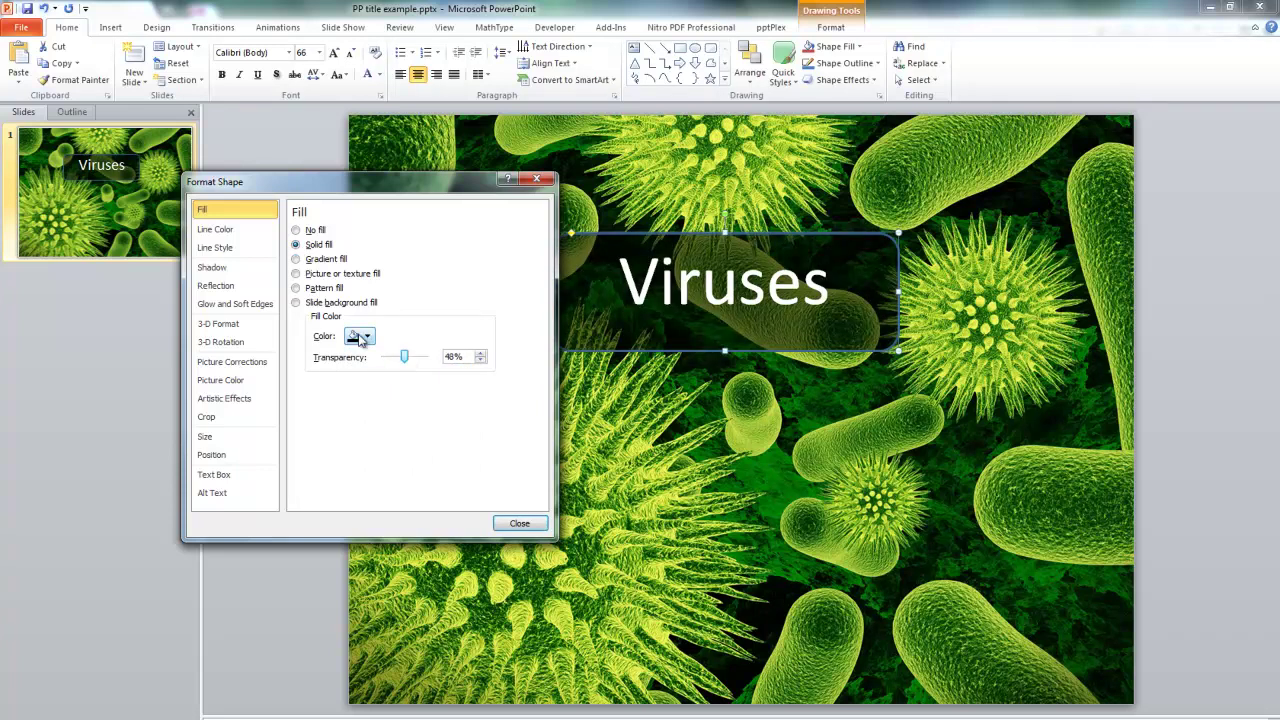
left_click(214, 232)
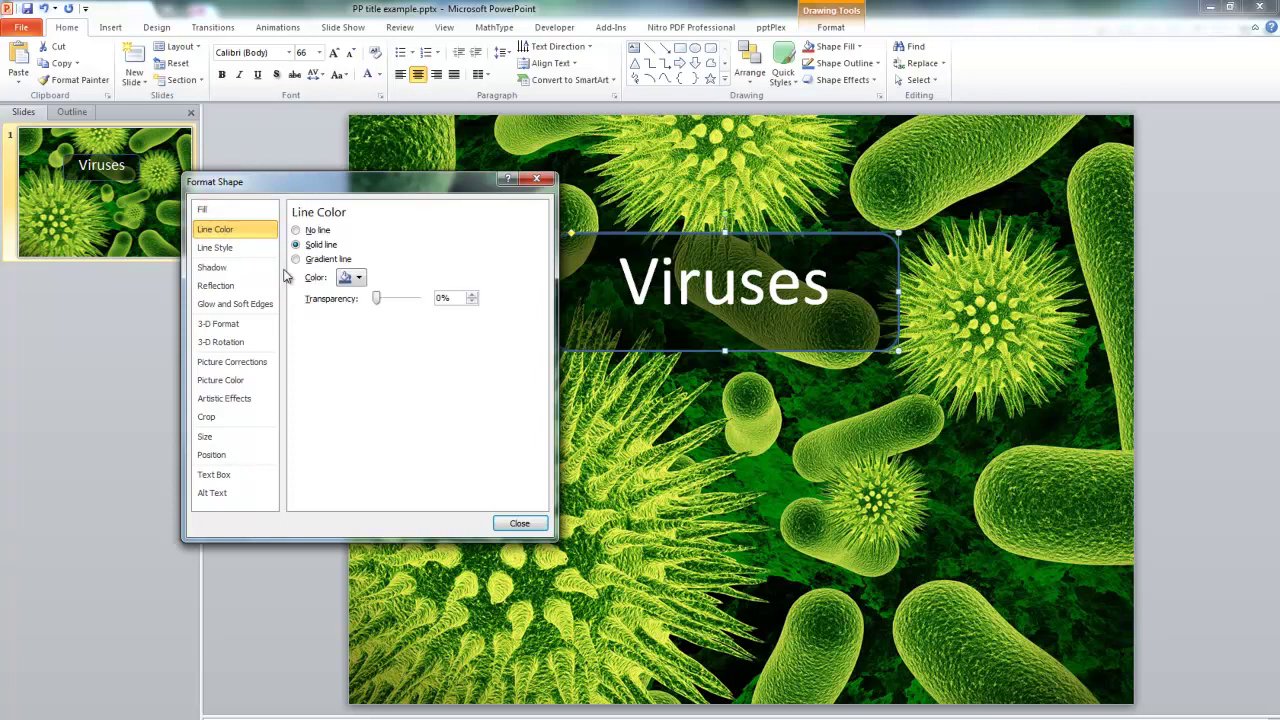
Give the rectangle a solid green outline and increase its width to 1.75 pt
left_click(359, 278)
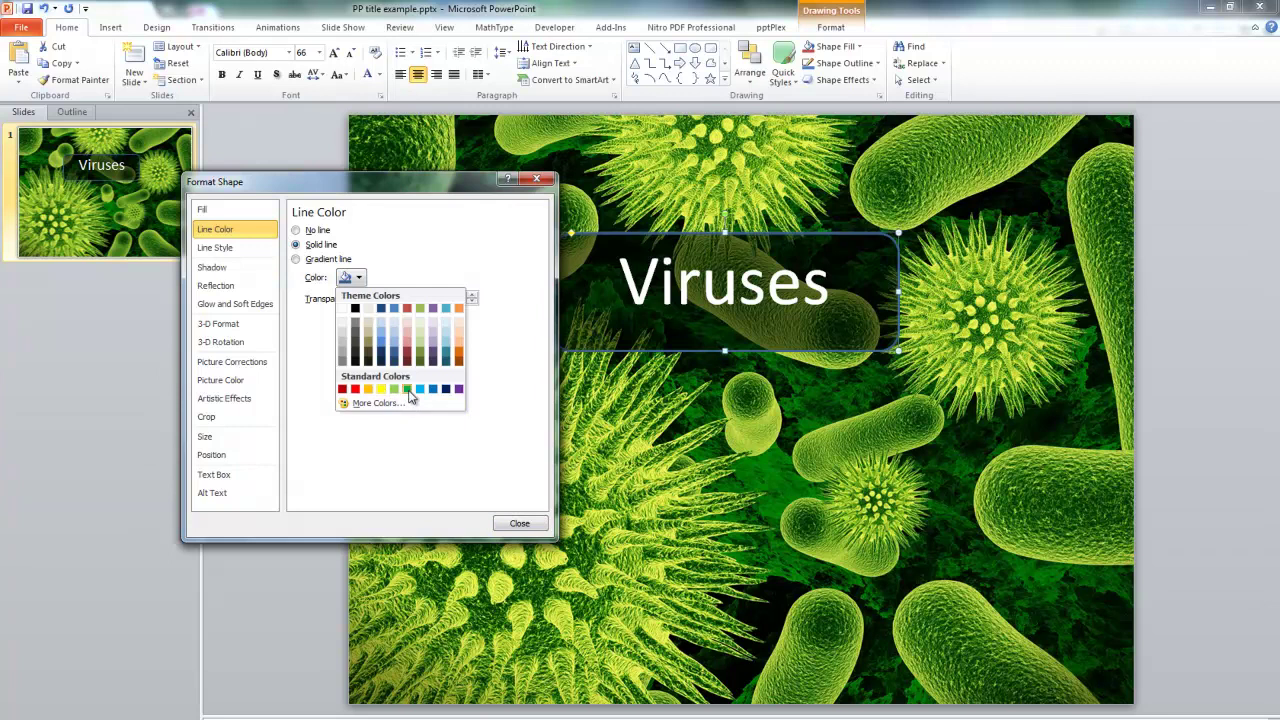
left_click(407, 389)
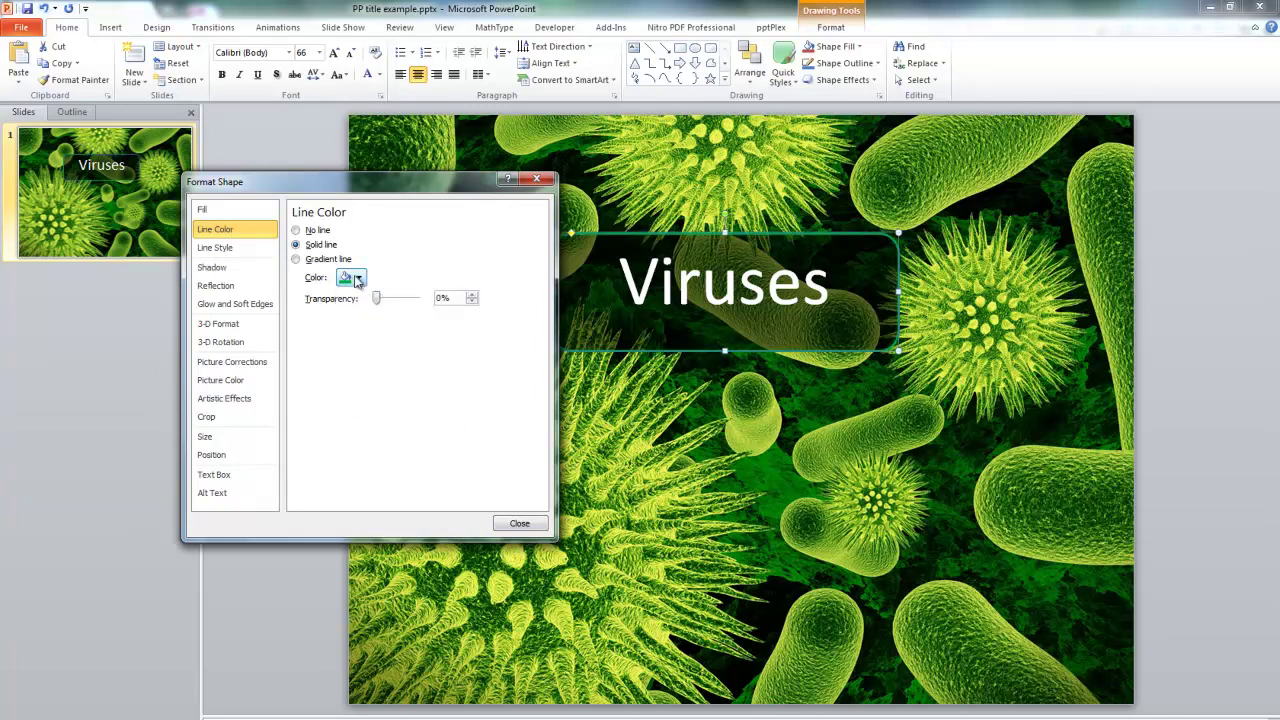
left_click(224, 252)
left_click(407, 228)
left_click(407, 228)
left_click(407, 228)
left_click(407, 228)
left_click(407, 228)
left_click(407, 228)
left_click(230, 229)
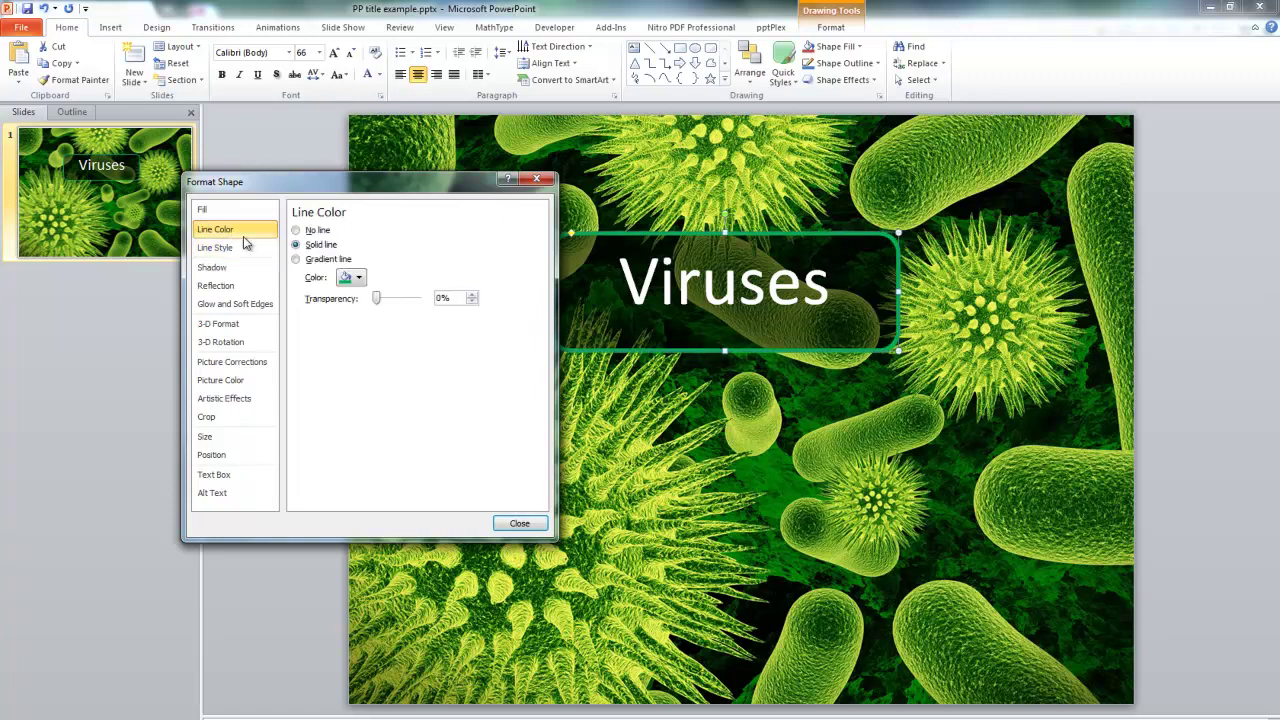
Change the outline to a custom dark green and close the formatting settings
left_click(364, 284)
left_click(380, 406)
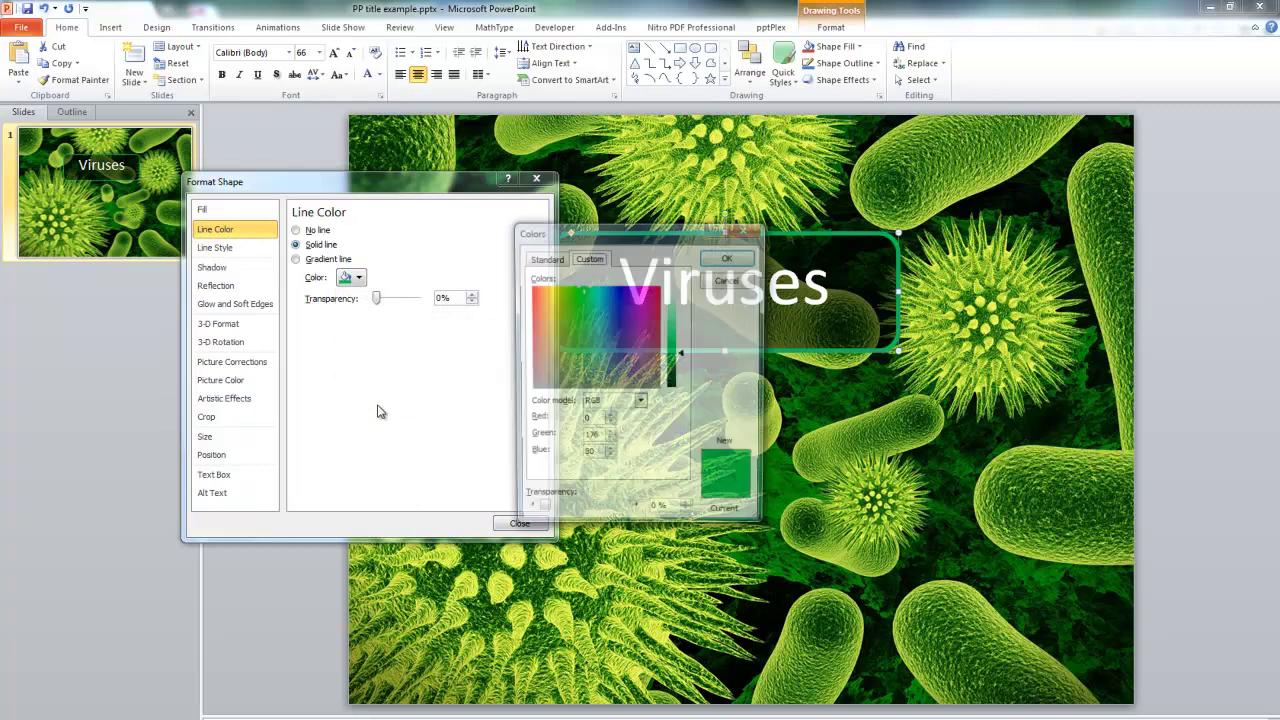
left_click(545, 258)
left_click_drag(615, 236, 503, 257)
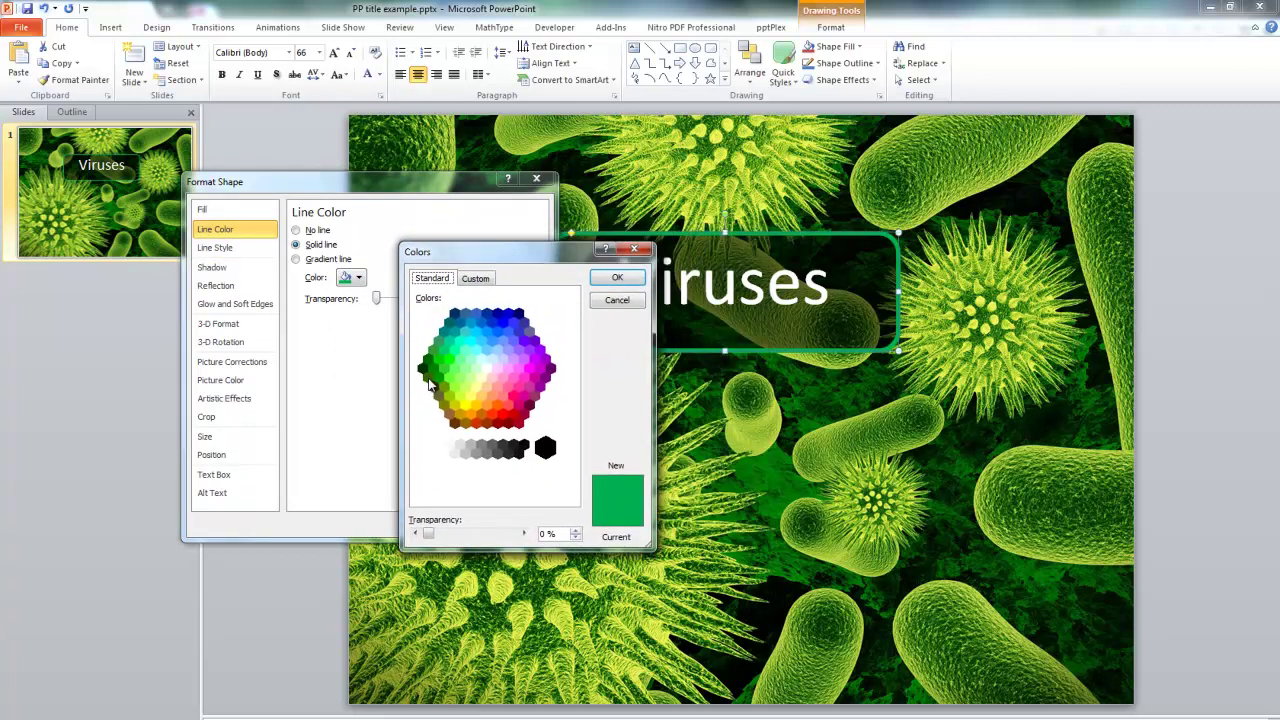
left_click(427, 378)
left_click(617, 277)
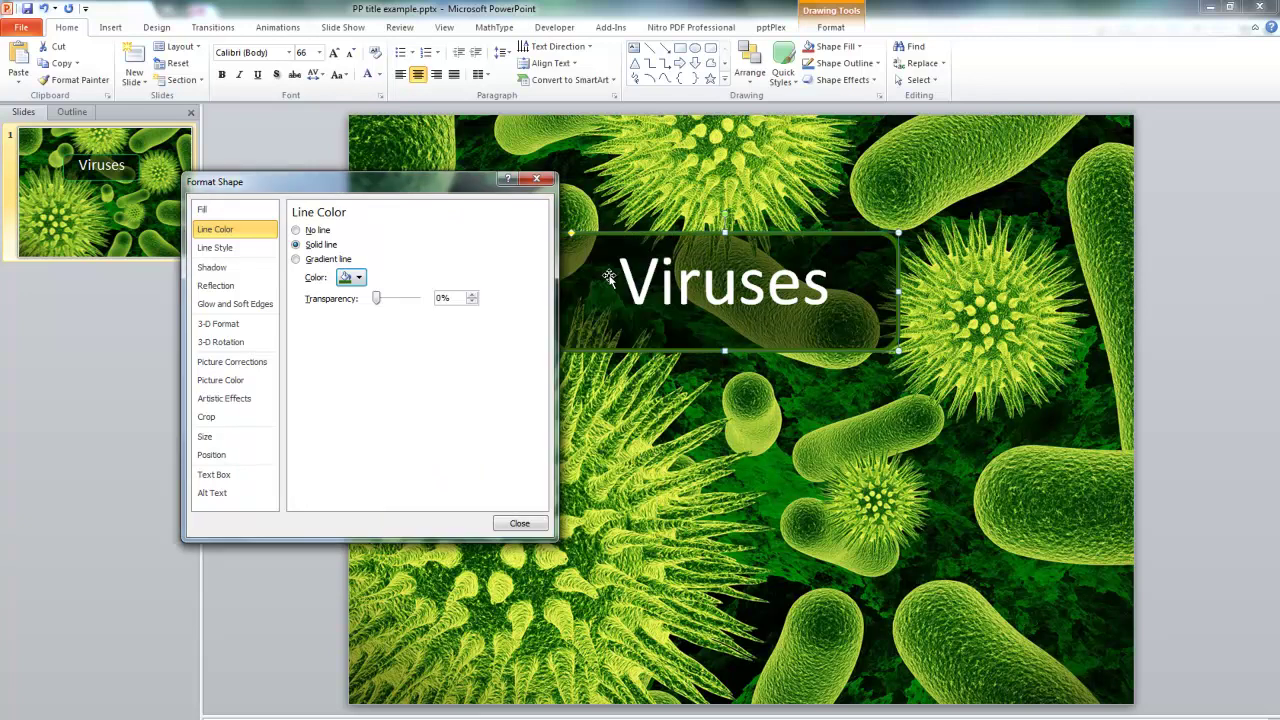
left_click(520, 525)
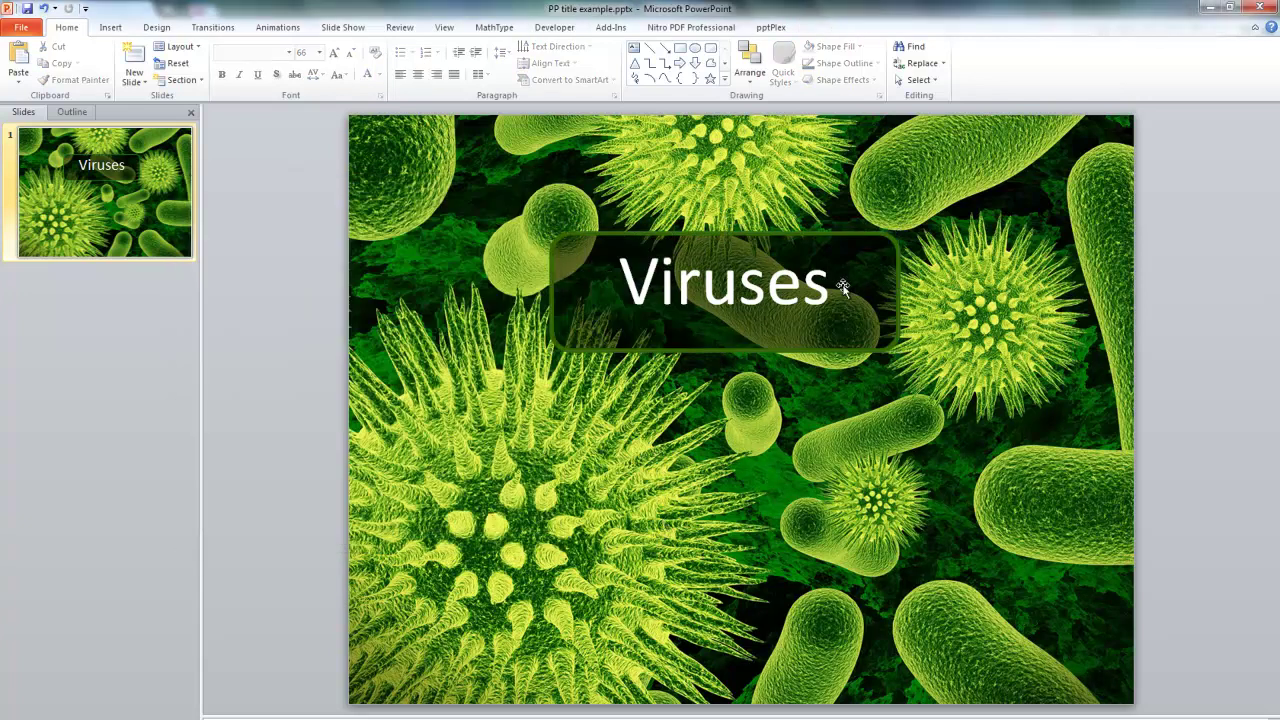
Raise the title box's bottom and top edges so it sits higher and tighter around 'Viruses'
left_click(740, 352)
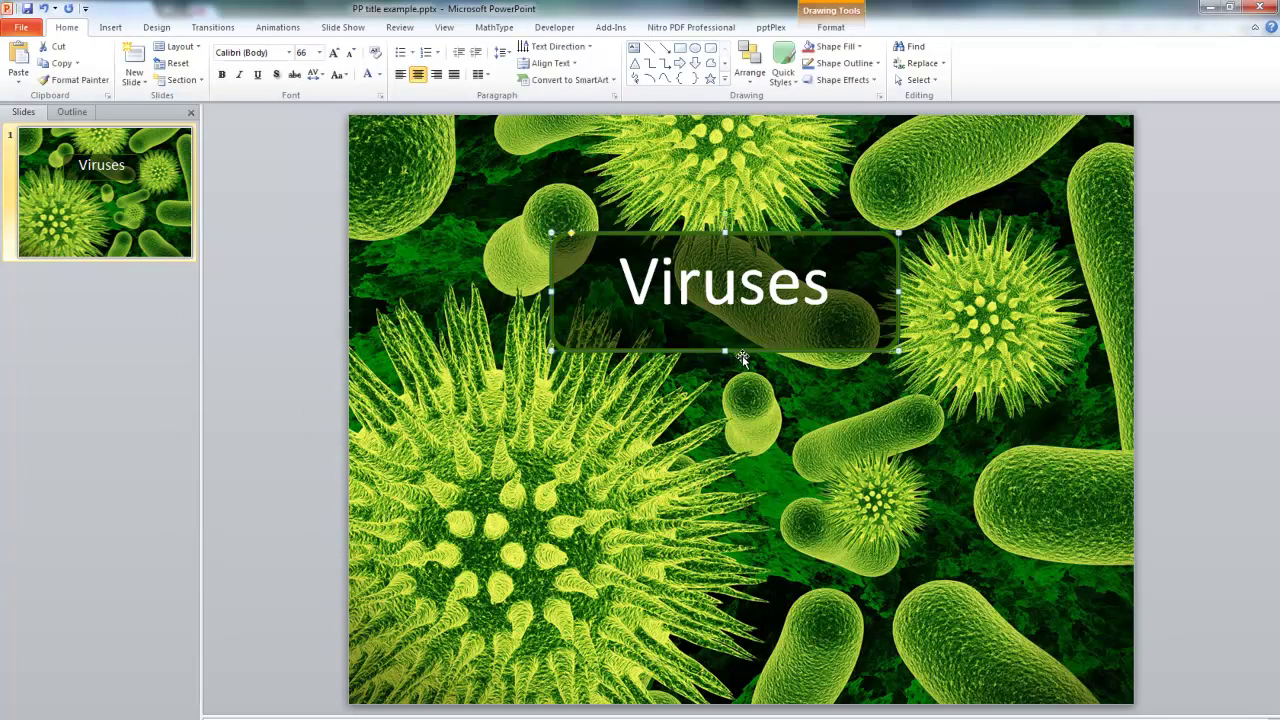
left_click_drag(725, 349, 726, 340)
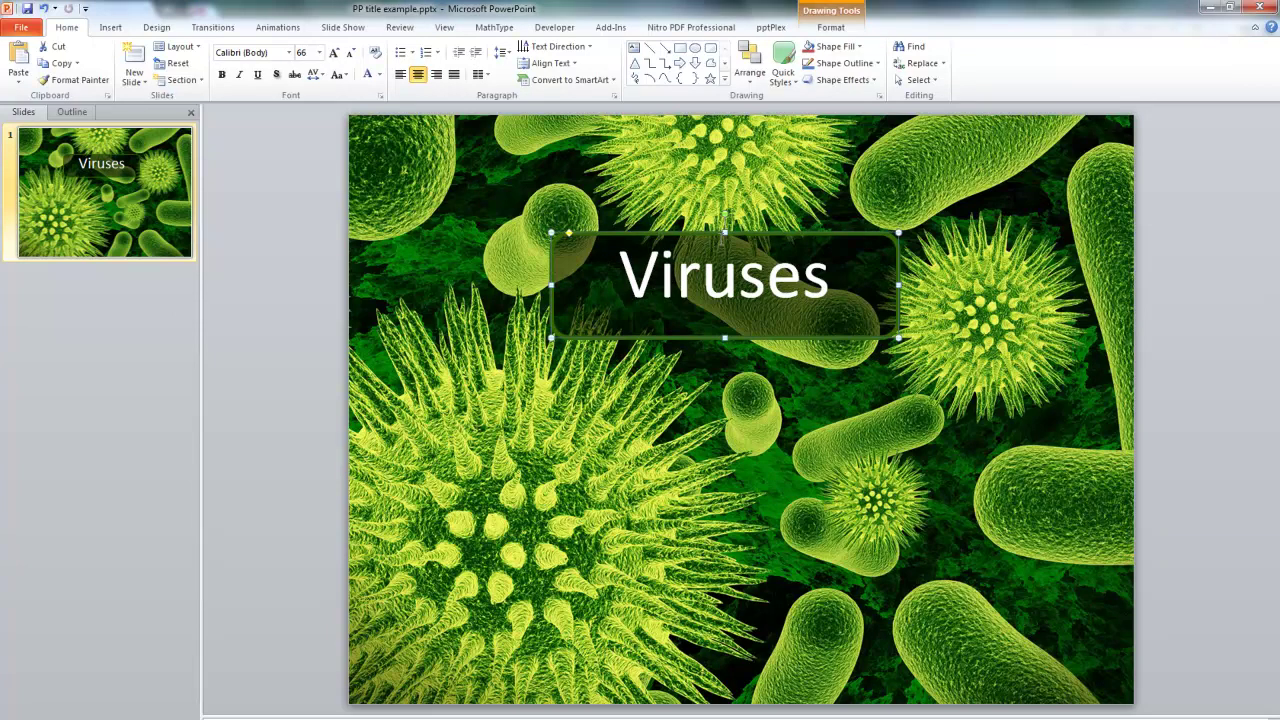
left_click_drag(726, 231, 726, 219)
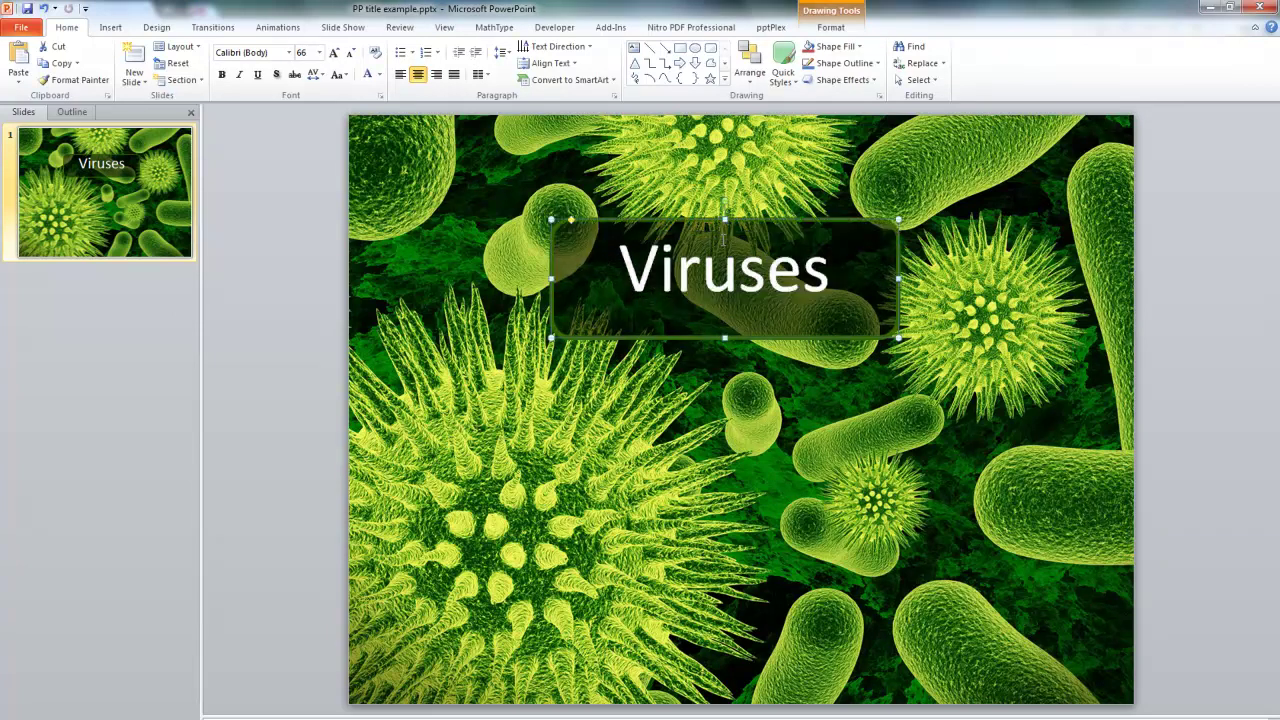